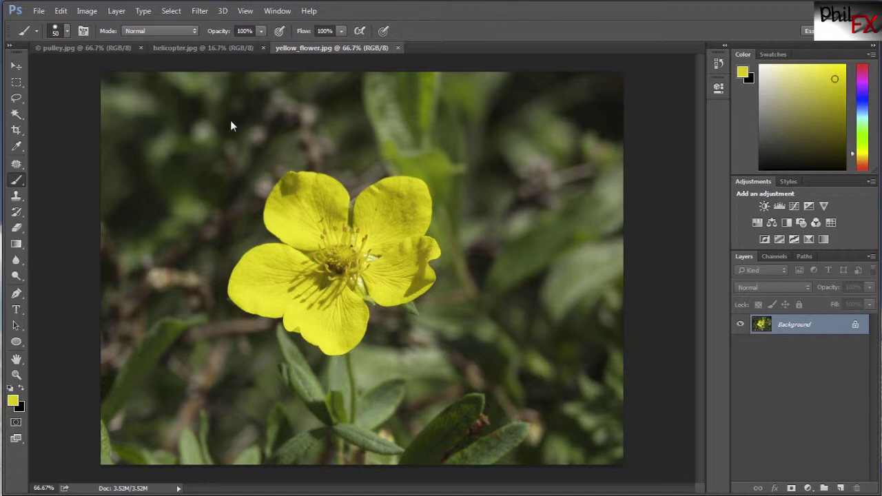
# Step: Open Select > Color Range and sample a yellow petal, isolating the flower at Fuzziness 106
pyautogui.click(170, 11)
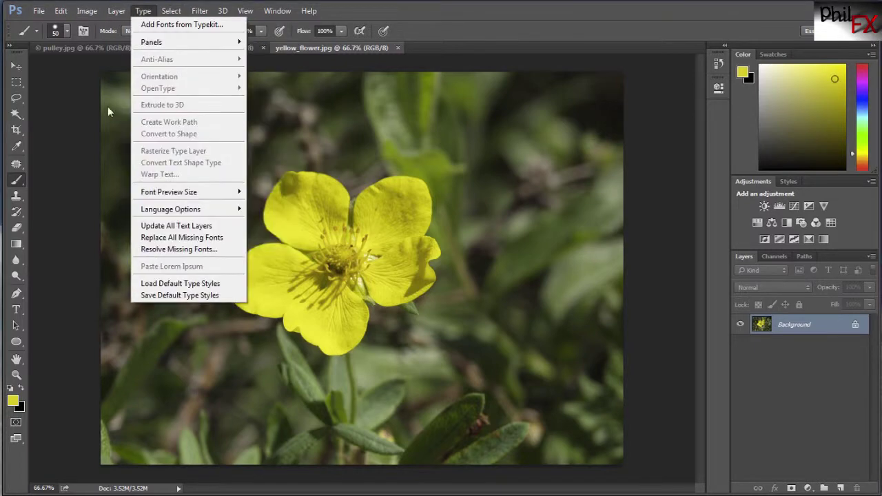
pyautogui.moveTo(171, 11)
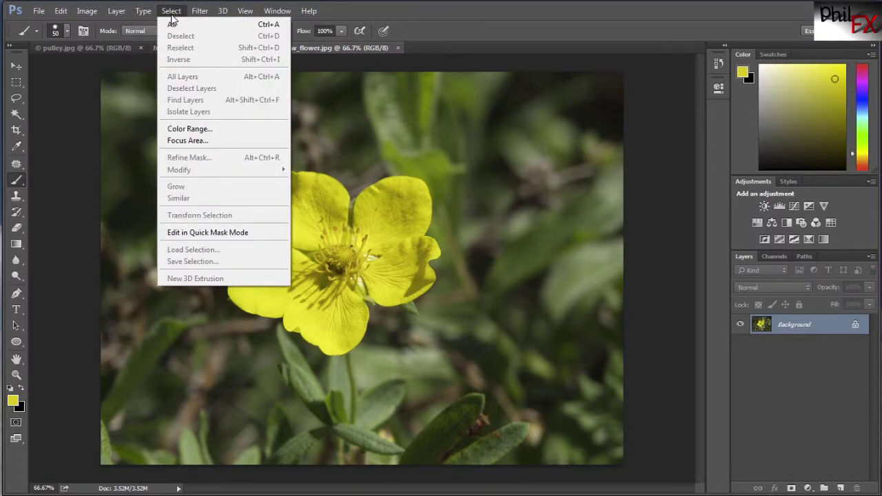
pyautogui.click(187, 129)
pyautogui.moveTo(560, 43); pyautogui.dragTo(519, 50)
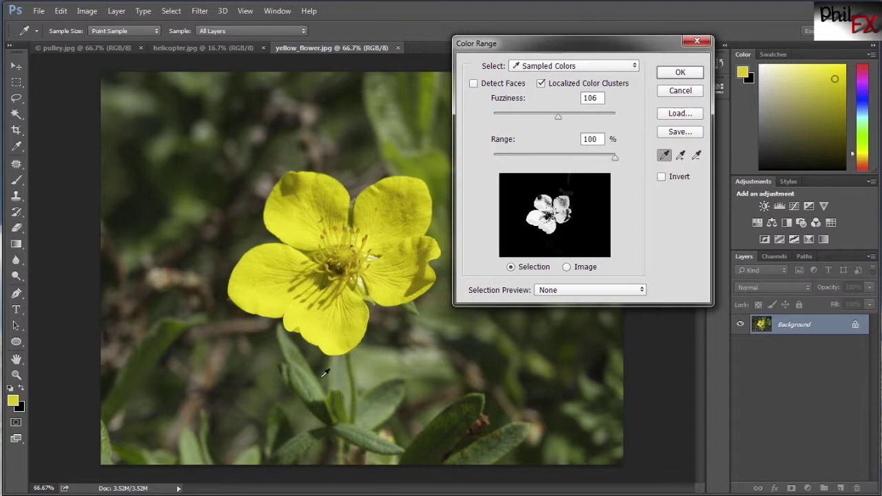
pyautogui.click(384, 405)
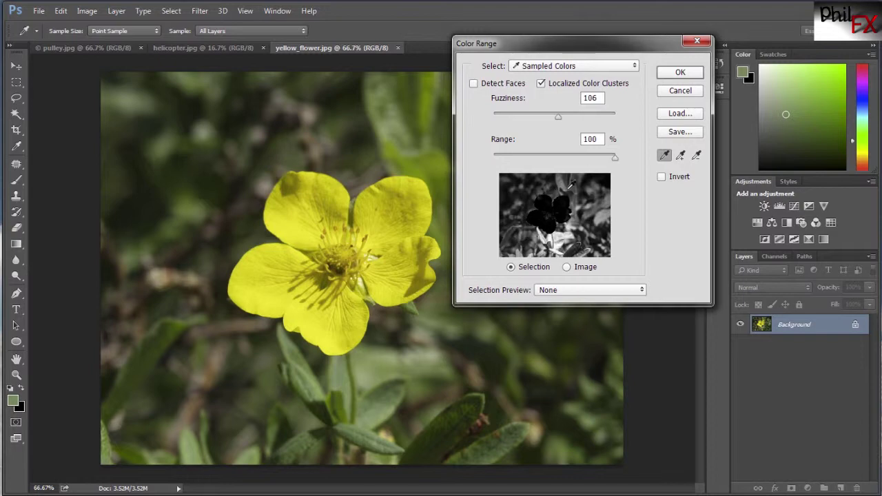
pyautogui.click(264, 279)
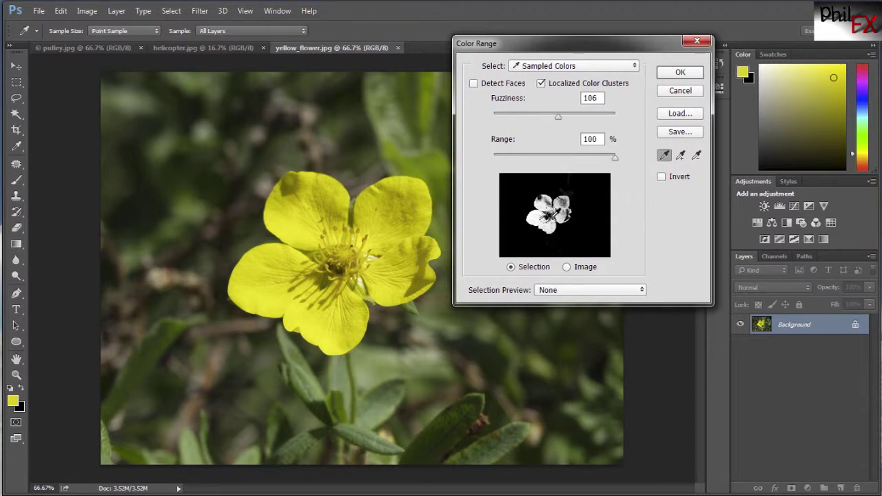
# Step: Try Invert and switch it back off, then add more petal and petal-edge colour to the sample
pyautogui.click(662, 178)
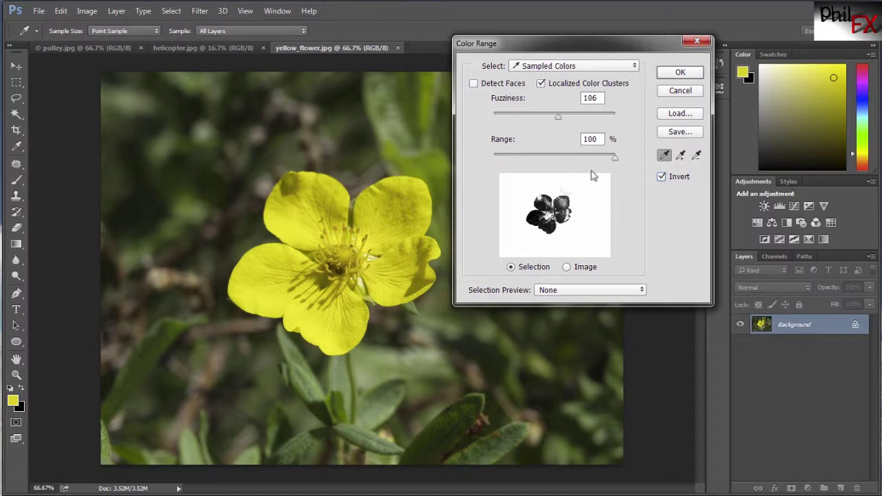
pyautogui.click(670, 177)
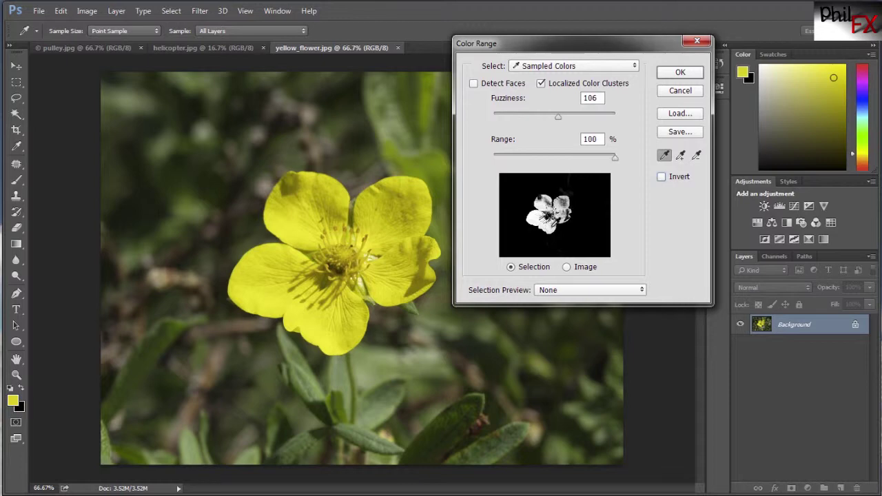
pyautogui.click(681, 156)
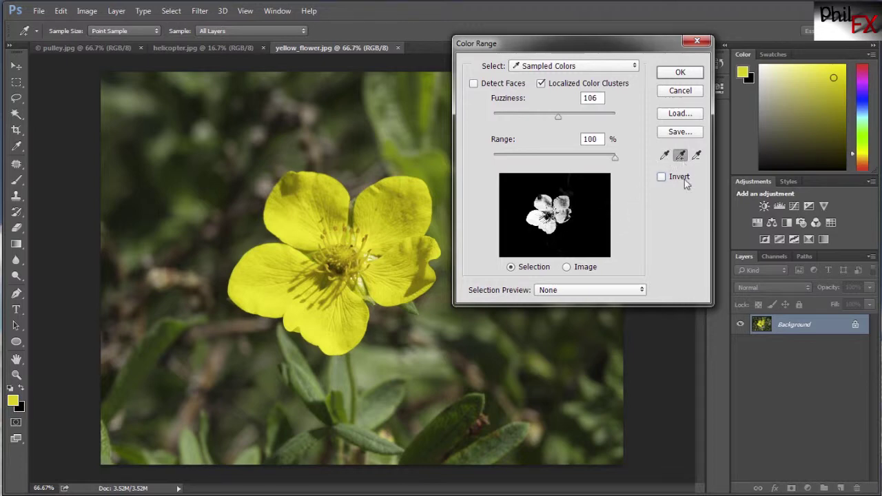
pyautogui.click(352, 317)
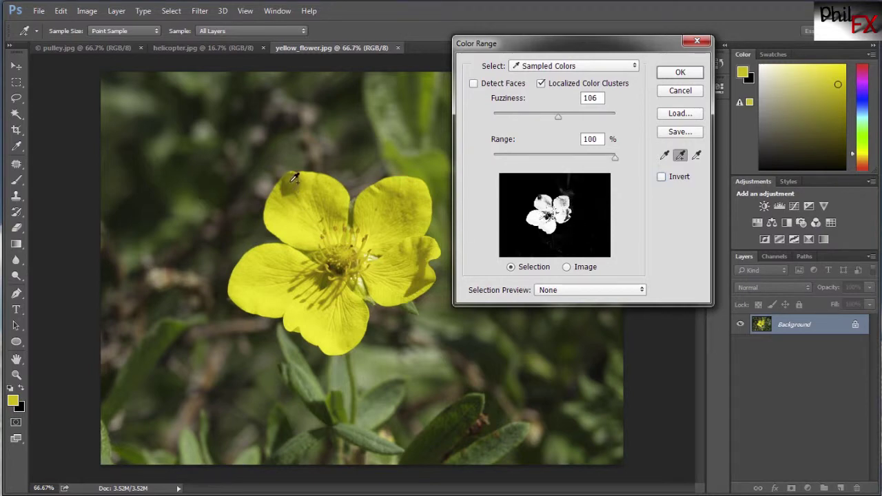
pyautogui.click(292, 181)
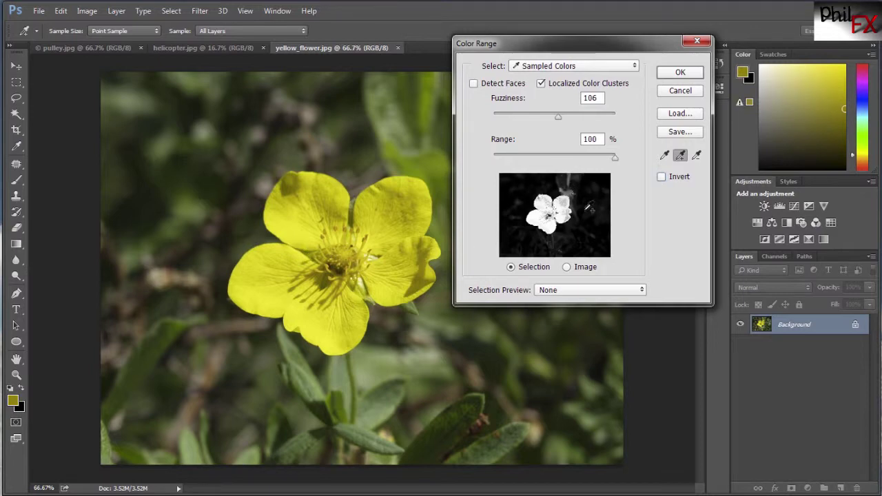
# Step: Resample the left petal as the base colour and add the lower petals' shaded tones
pyautogui.click(664, 155)
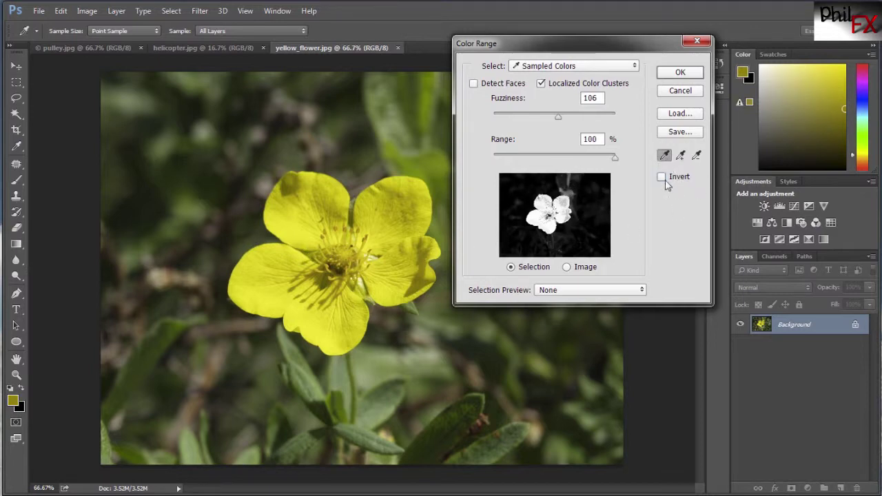
pyautogui.click(255, 274)
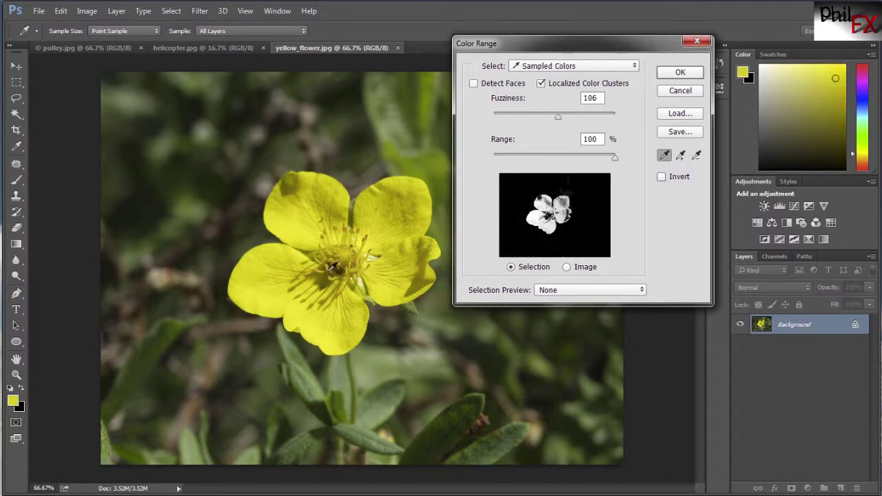
pyautogui.click(681, 156)
pyautogui.click(300, 316)
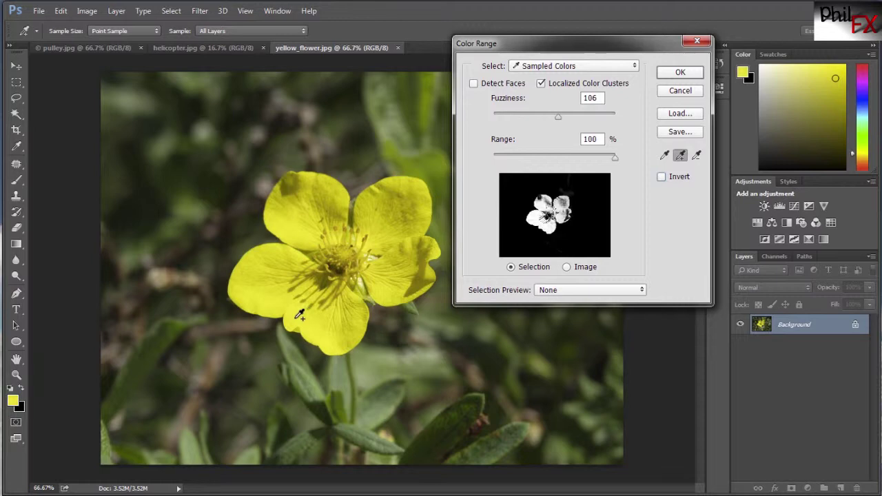
pyautogui.click(354, 318)
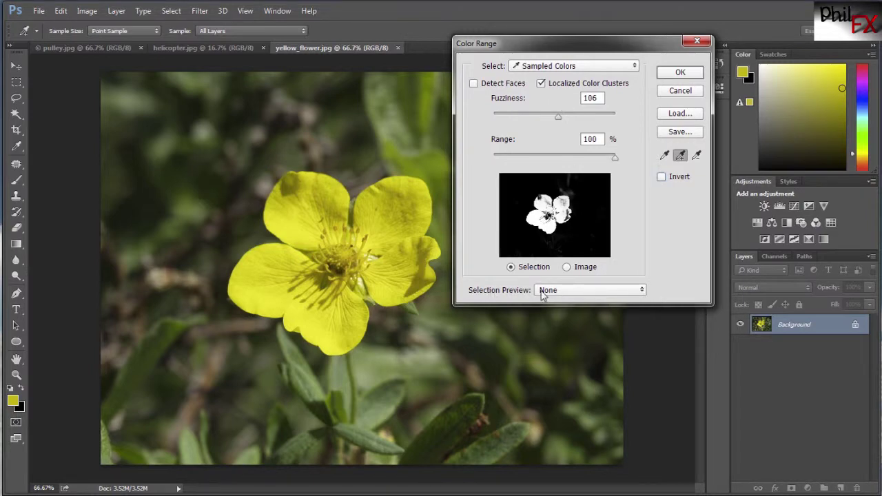
# Step: Preview the Color Range mask as Grayscale, Black Matte, White Matte and Quick Mask, then return to None
pyautogui.click(637, 290)
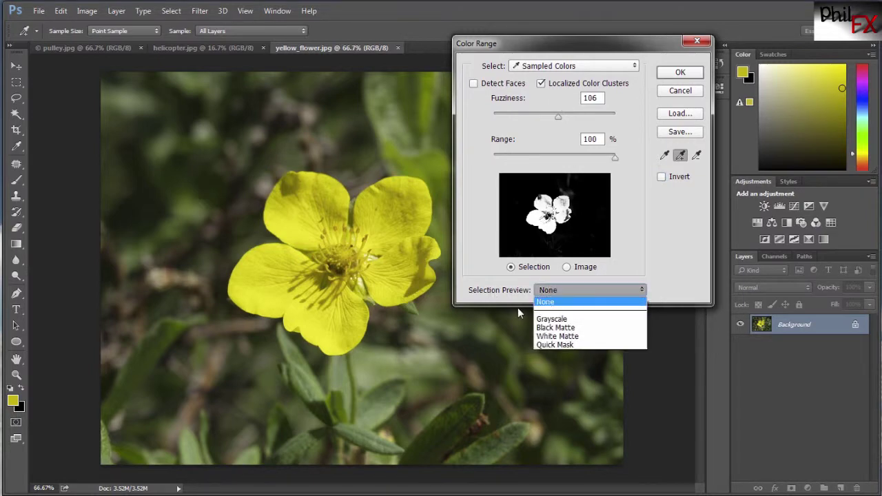
pyautogui.click(555, 321)
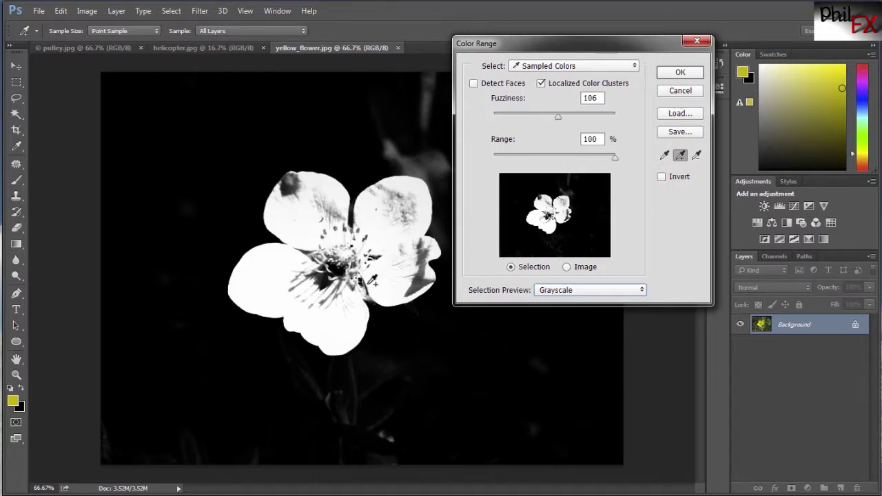
pyautogui.click(642, 293)
pyautogui.click(566, 328)
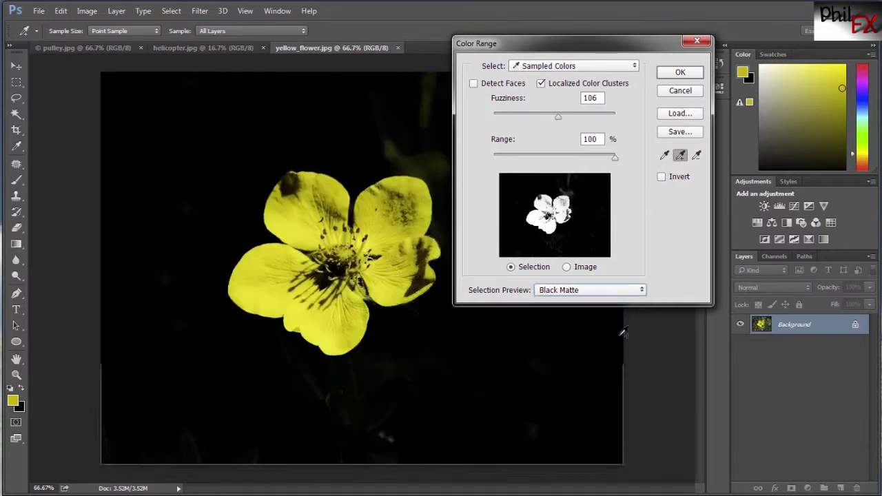
pyautogui.click(643, 293)
pyautogui.click(614, 337)
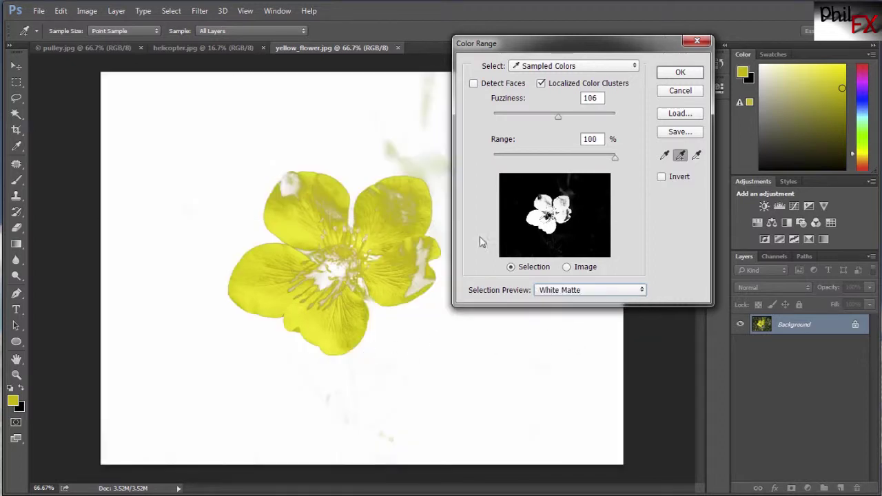
pyautogui.moveTo(500, 43); pyautogui.dragTo(534, 50)
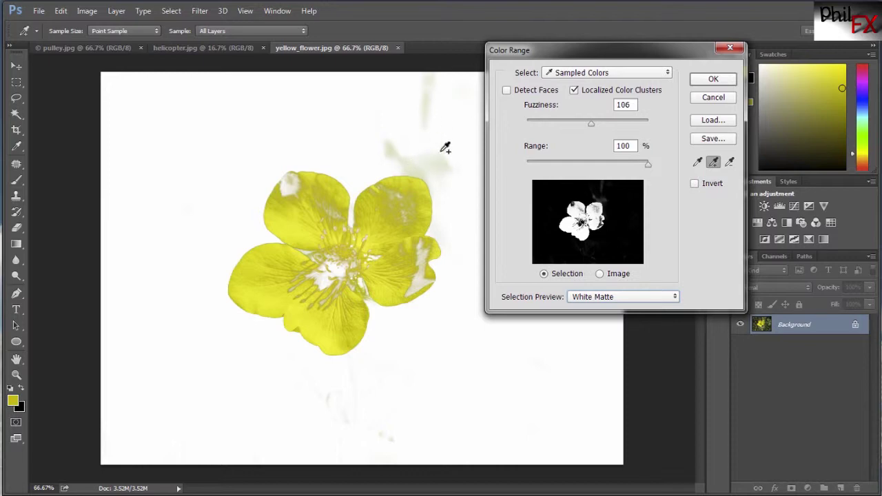
pyautogui.click(674, 297)
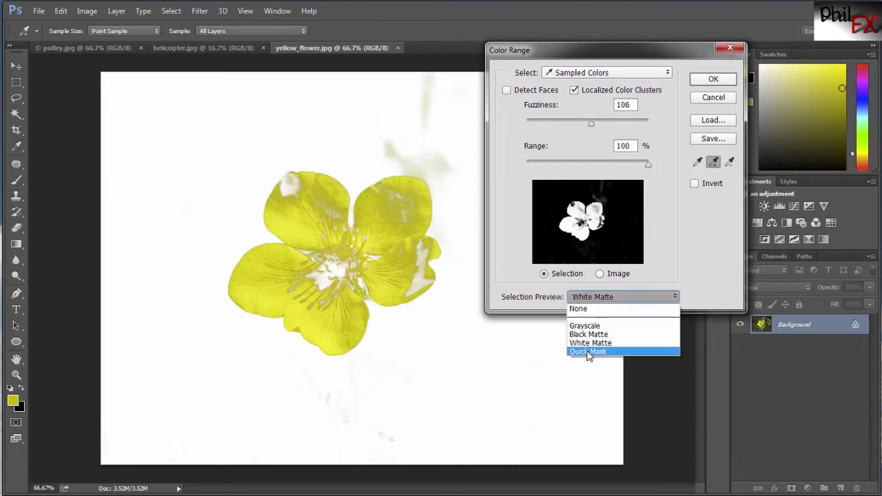
pyautogui.click(591, 355)
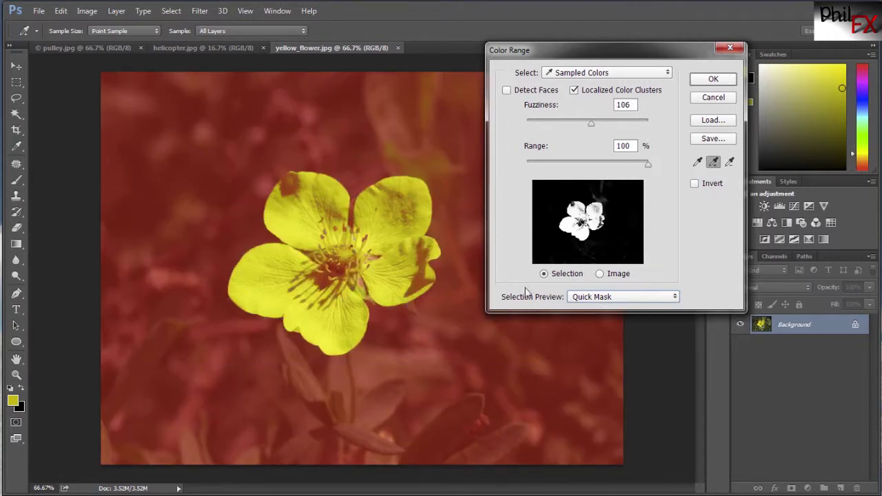
pyautogui.click(674, 297)
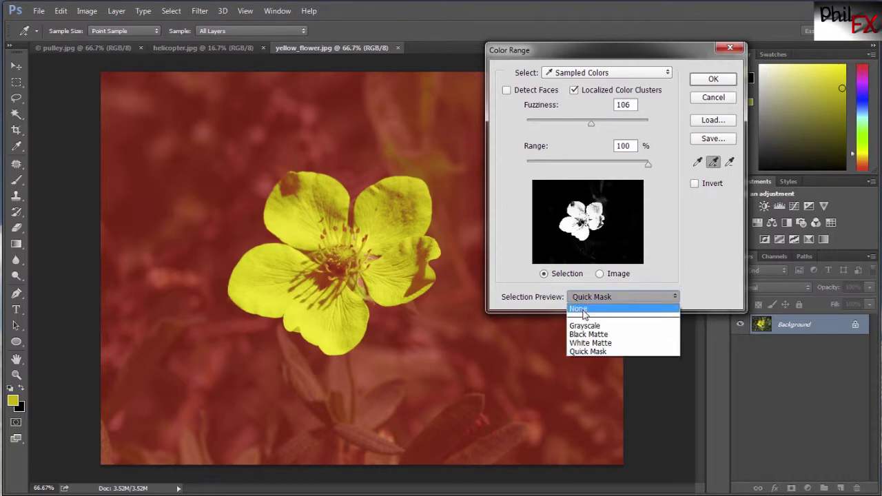
pyautogui.click(586, 308)
pyautogui.click(712, 81)
pyautogui.press('b')
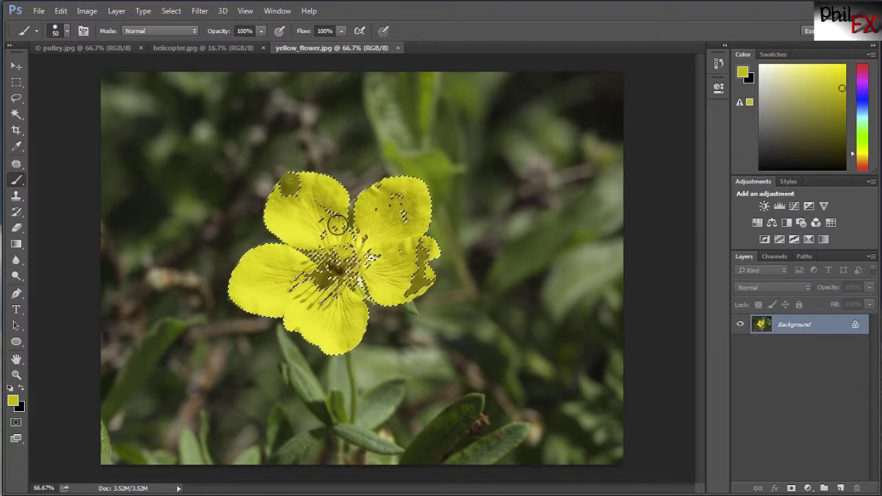
pyautogui.hotkey('ctrl', '+')
pyautogui.hotkey('ctrl', '+')
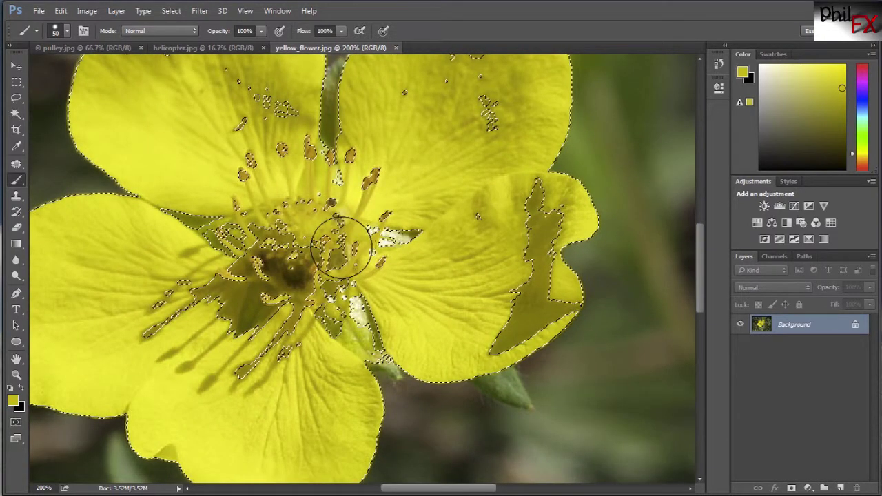
pyautogui.moveTo(170, 313); pyautogui.dragTo(279, 315)
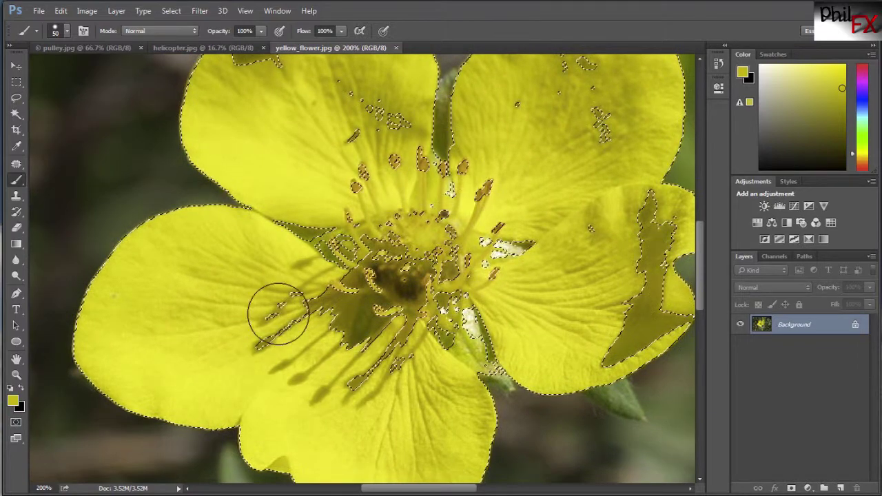
pyautogui.click(16, 99)
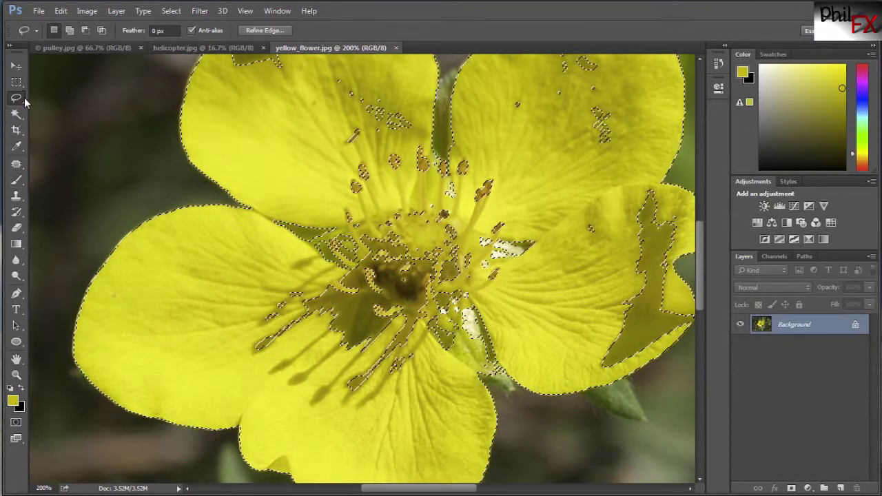
pyautogui.click(19, 100)
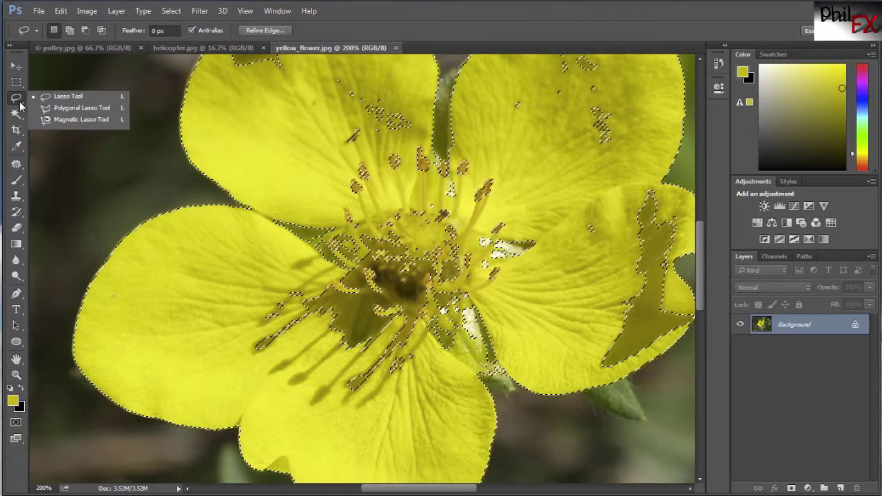
pyautogui.click(72, 101)
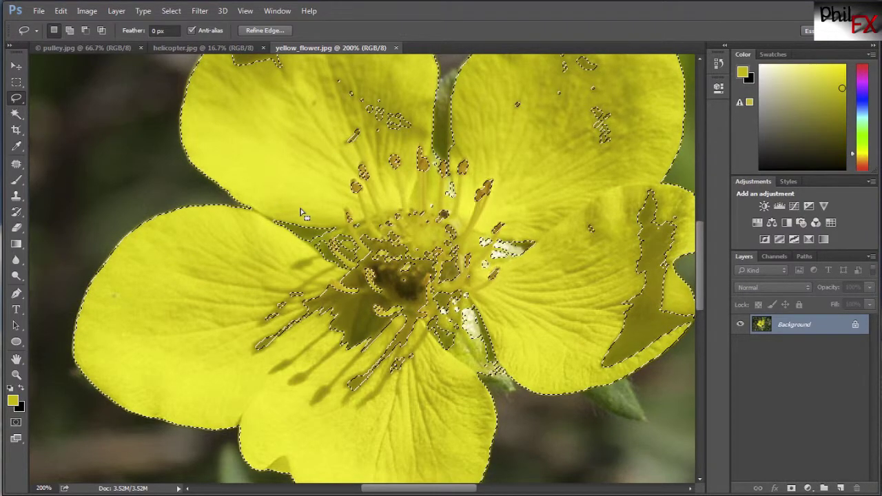
pyautogui.press('shift')
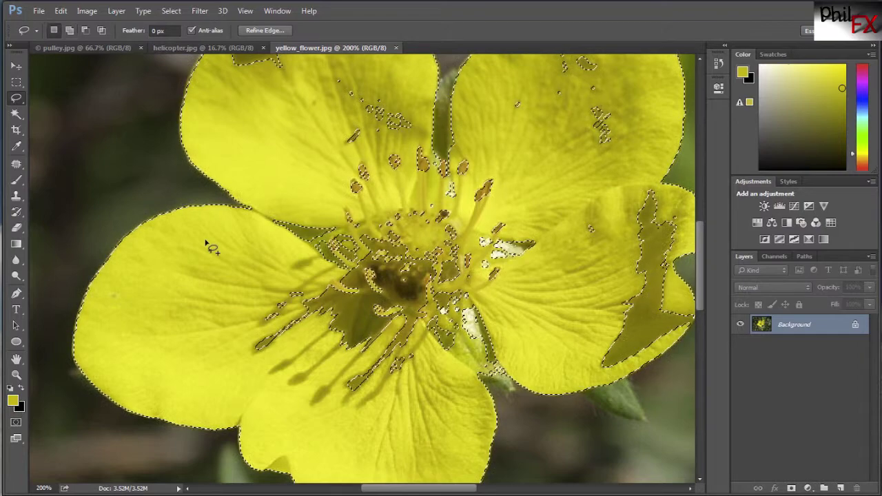
pyautogui.press('alt')
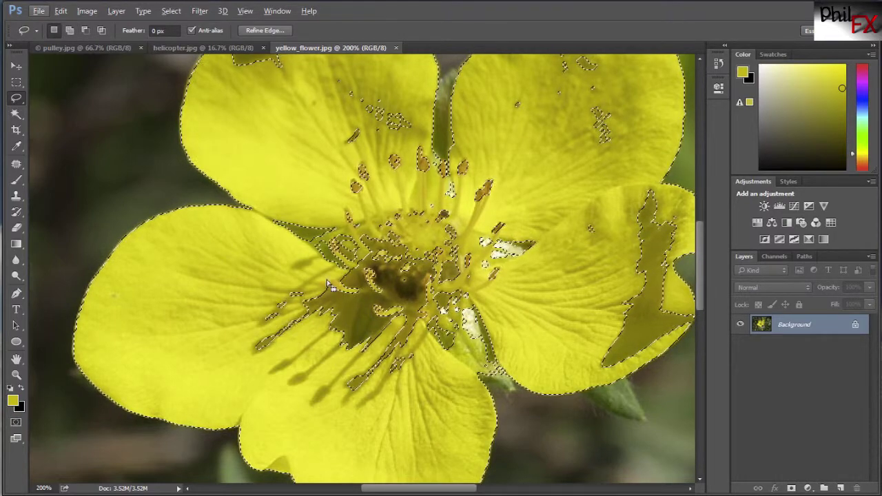
# Step: Lasso the unselected flower centre, upper-right petal speckles and right petal's shaded patch into the selection
pyautogui.press('shift')
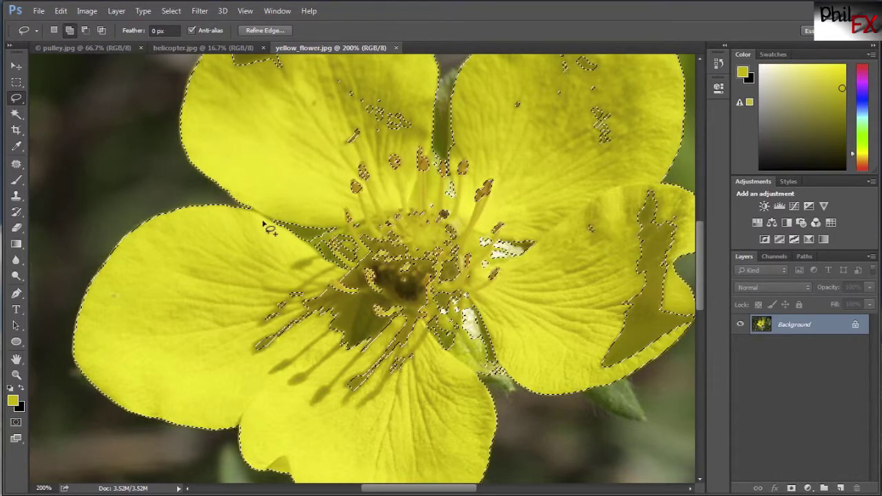
pyautogui.moveTo(207, 315)
pyautogui.mouseDown()
pyautogui.moveTo(211, 367)
pyautogui.moveTo(255, 408)
pyautogui.mouseUp()
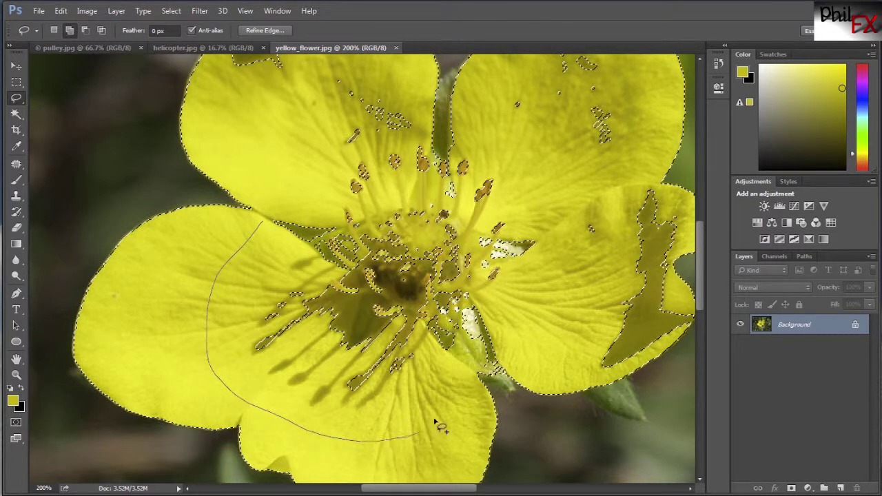
pyautogui.moveTo(524, 356)
pyautogui.mouseDown()
pyautogui.moveTo(569, 315)
pyautogui.moveTo(584, 232)
pyautogui.mouseUp()
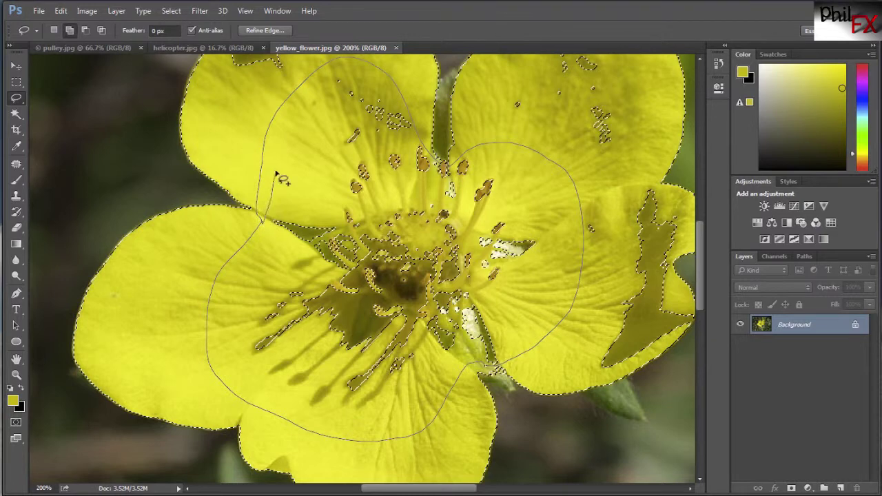
pyautogui.moveTo(260, 224); pyautogui.dragTo(262, 222)
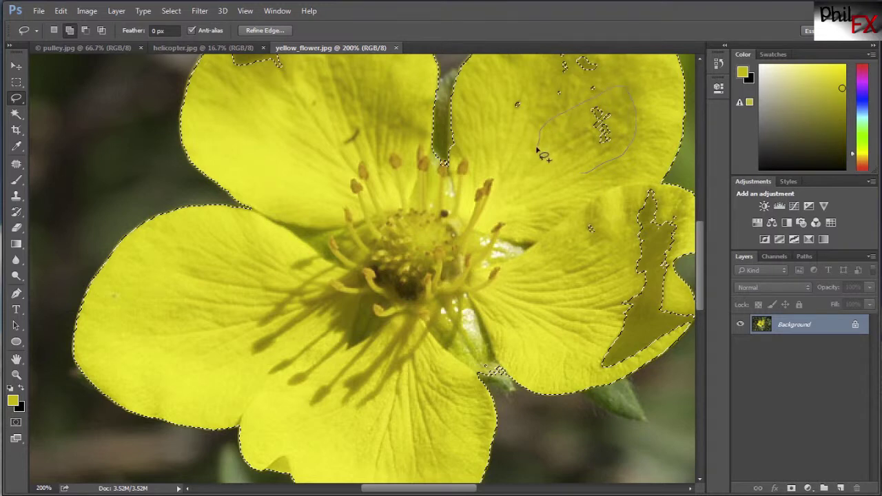
pyautogui.moveTo(543, 158); pyautogui.dragTo(542, 156)
pyautogui.moveTo(608, 206)
pyautogui.mouseDown()
pyautogui.moveTo(575, 235)
pyautogui.moveTo(576, 301)
pyautogui.mouseUp()
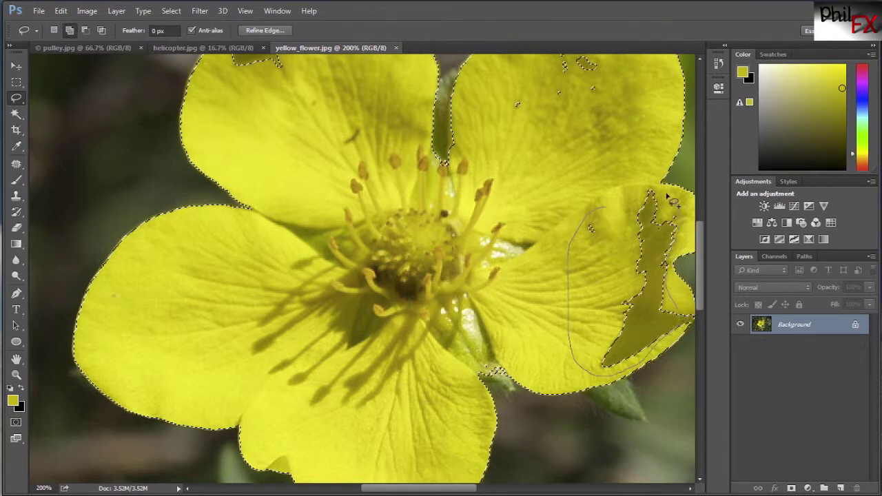
pyautogui.moveTo(667, 200); pyautogui.dragTo(567, 220)
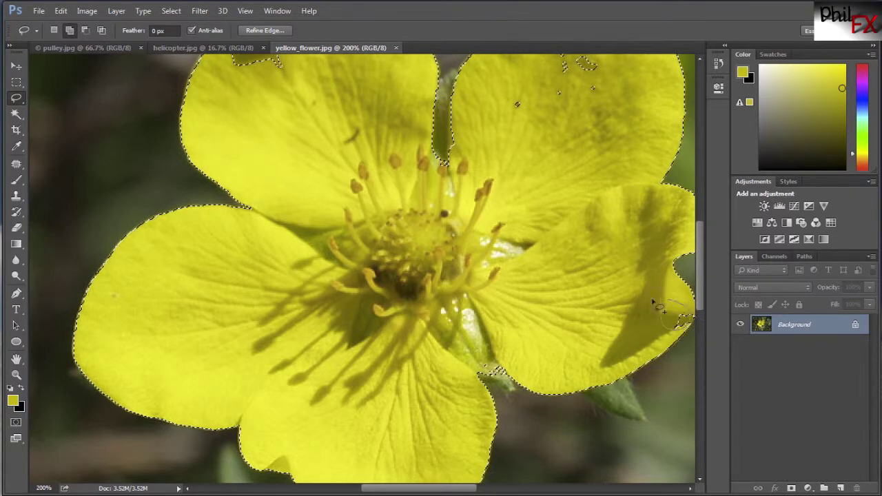
# Step: Add the upper-right petal's small spots and the top-left petal's dark spot to the selection
pyautogui.hotkey('ctrl', 'd')
pyautogui.moveTo(571, 159); pyautogui.dragTo(522, 268)
pyautogui.hotkey('ctrl', 'shift', 'd')
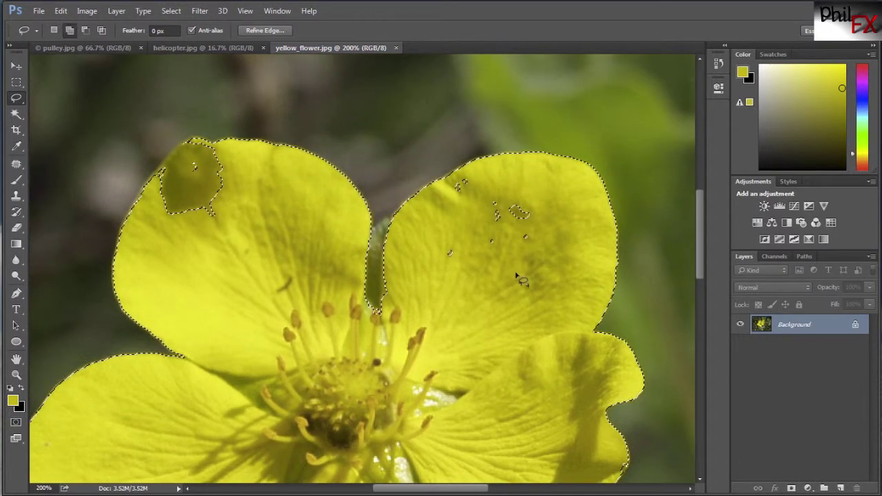
pyautogui.moveTo(484, 200)
pyautogui.mouseDown()
pyautogui.moveTo(444, 279)
pyautogui.moveTo(478, 172)
pyautogui.mouseUp()
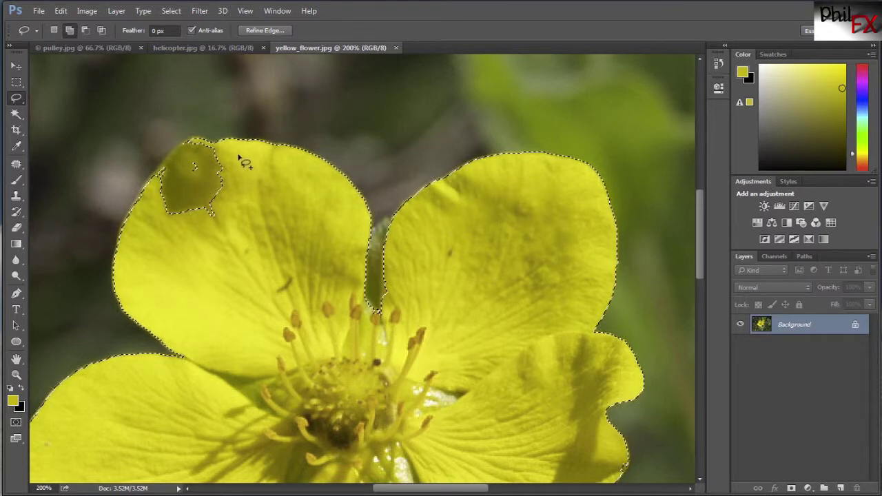
pyautogui.moveTo(241, 159); pyautogui.dragTo(215, 149)
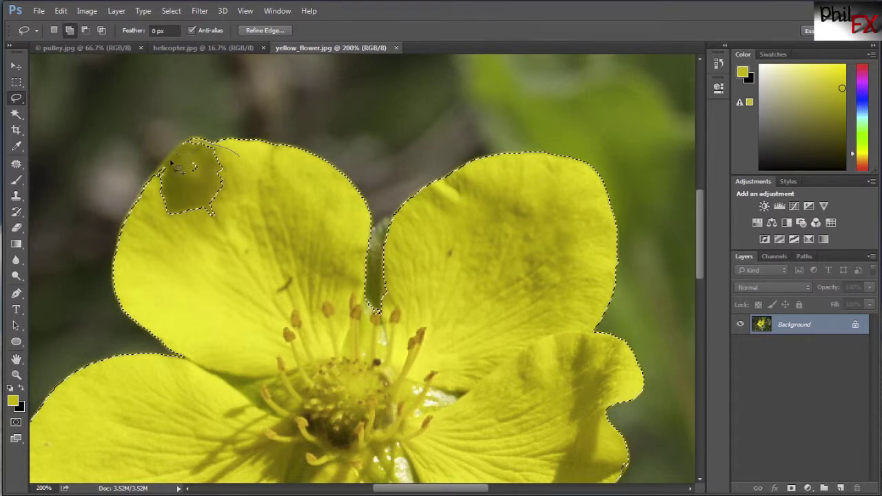
pyautogui.moveTo(155, 177); pyautogui.dragTo(163, 196)
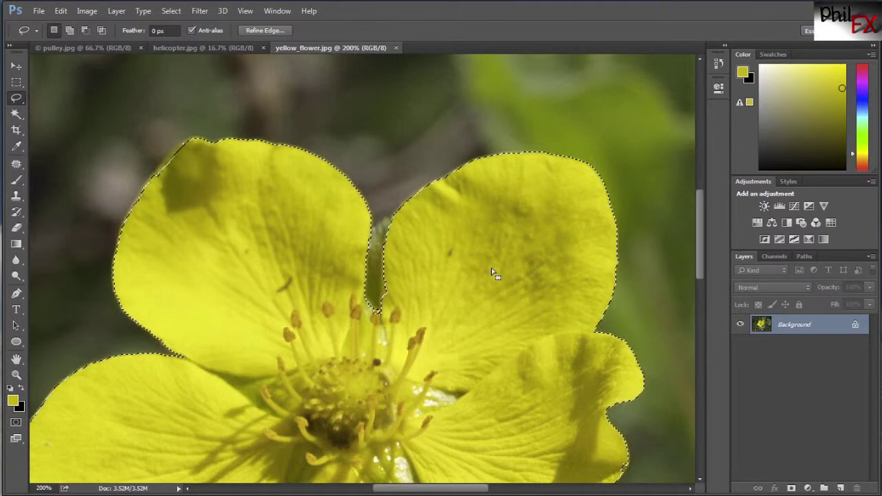
pyautogui.press('h')
pyautogui.moveTo(479, 283); pyautogui.dragTo(363, 208)
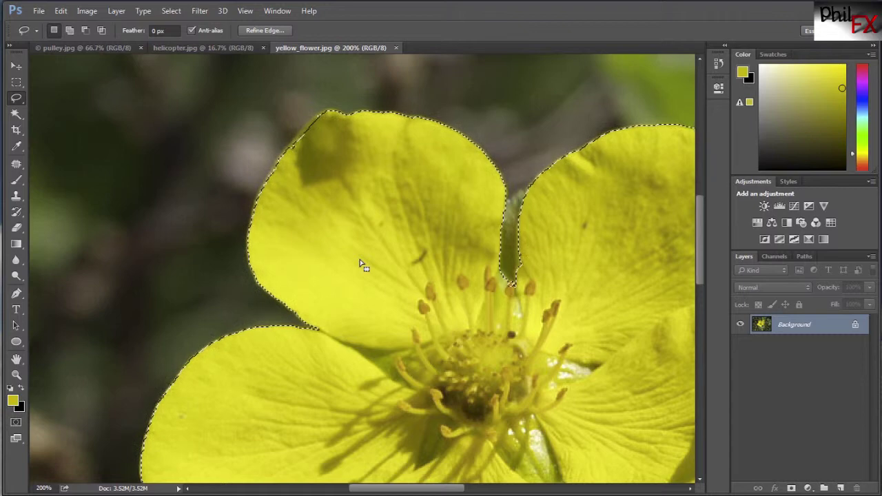
# Step: At 400% zoom, add the shaded patch at the top-left petal's tip with a Magnetic Lasso loop
pyautogui.hotkey('ctrl', '+')
pyautogui.hotkey('ctrl', '+')
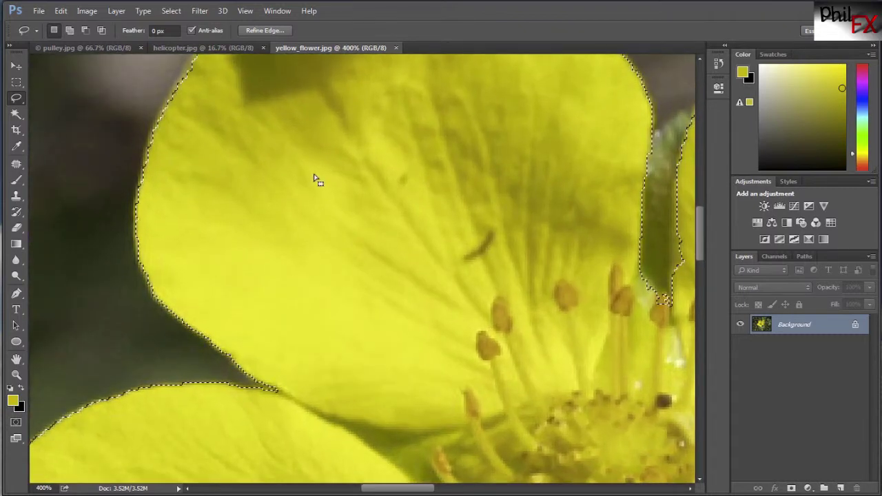
pyautogui.moveTo(305, 118); pyautogui.dragTo(457, 309)
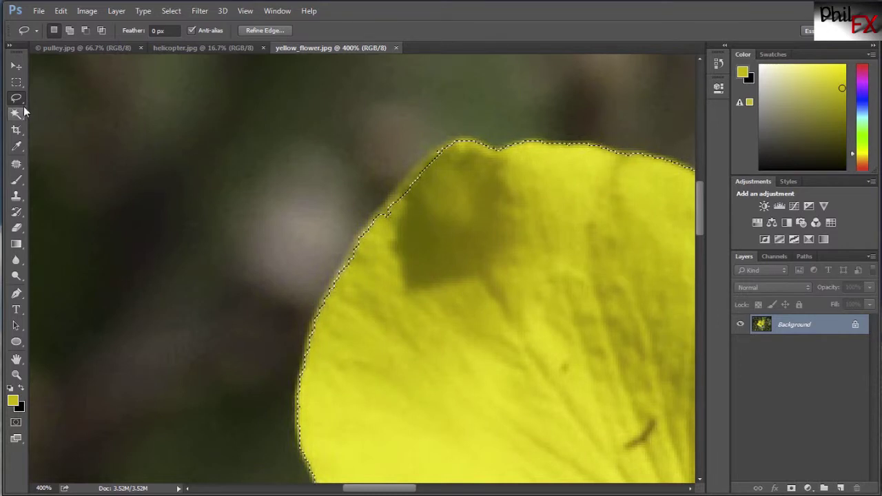
pyautogui.click(17, 99)
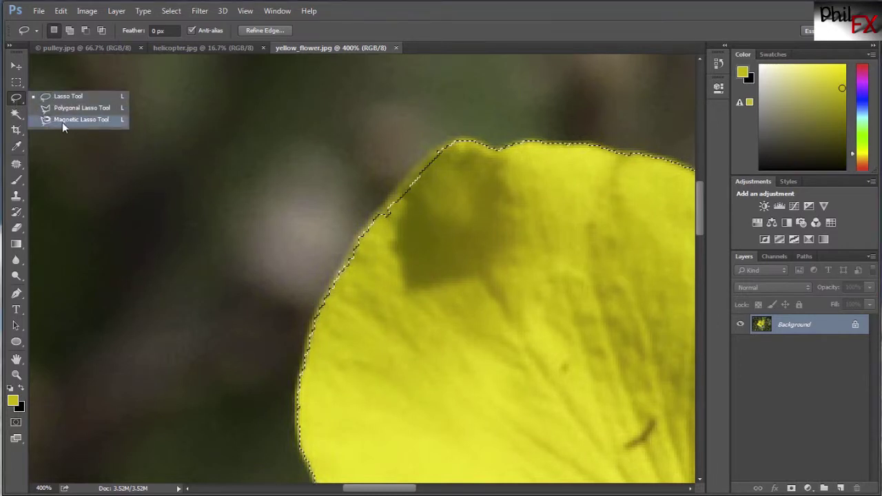
pyautogui.click(74, 120)
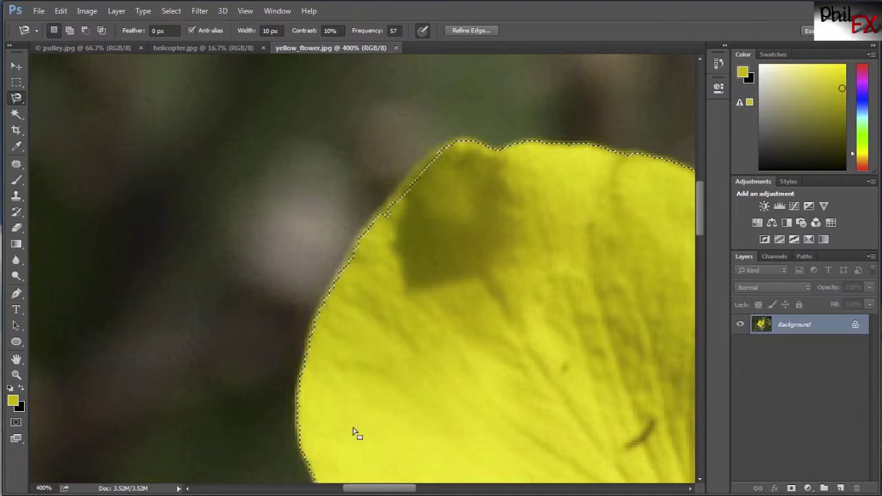
pyautogui.press('shift')
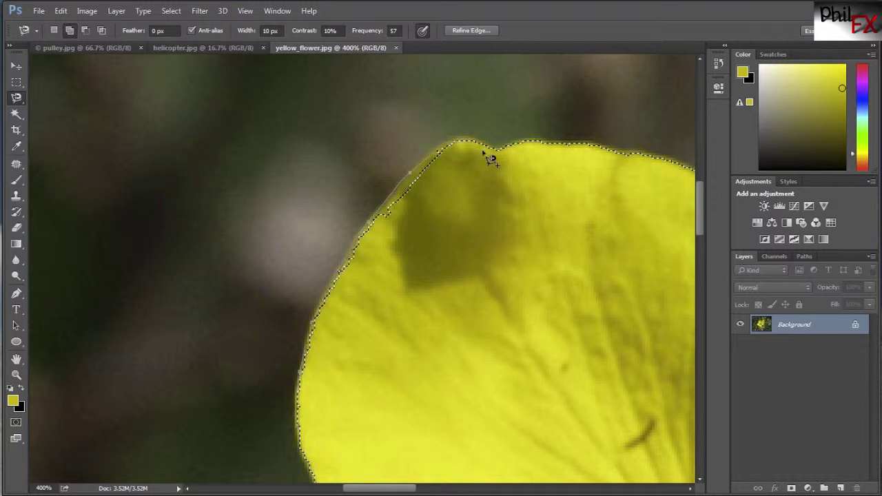
pyautogui.moveTo(507, 188)
pyautogui.mouseDown()
pyautogui.moveTo(521, 220)
pyautogui.moveTo(532, 385)
pyautogui.moveTo(428, 436)
pyautogui.moveTo(310, 436)
pyautogui.mouseUp()
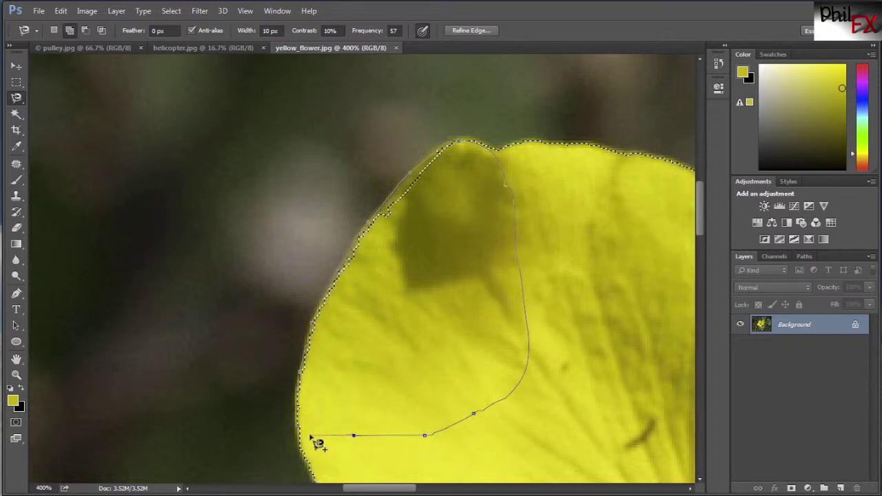
pyautogui.keyDown('shift'); pyautogui.click(352, 437); pyautogui.keyUp('shift')
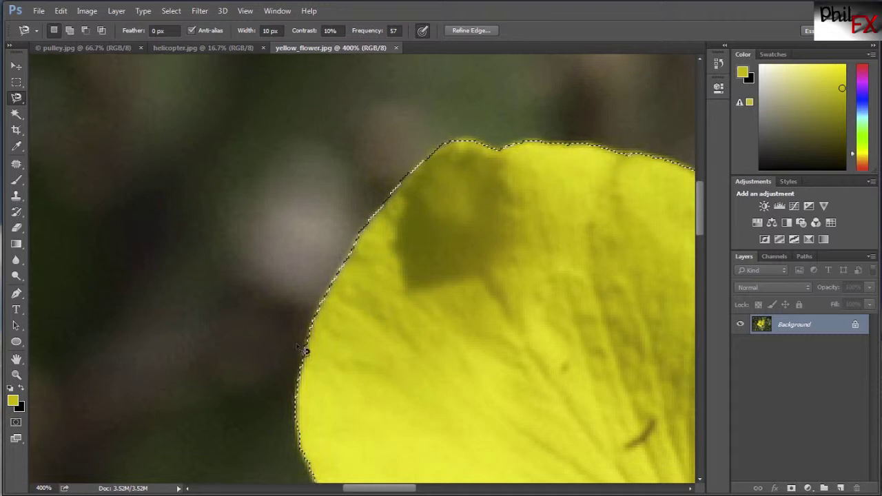
pyautogui.click(16, 99)
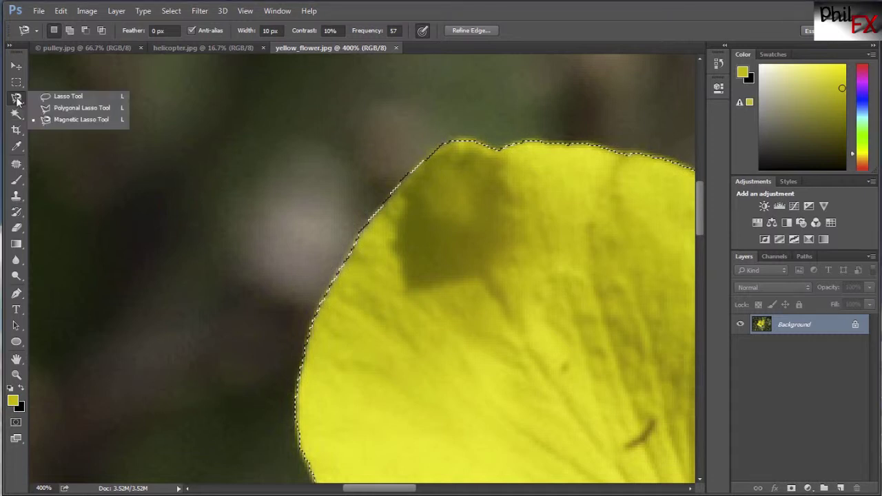
# Step: Add a Polygonal Lasso strip along the petal tip's upper edge, closing the notch
pyautogui.click(70, 109)
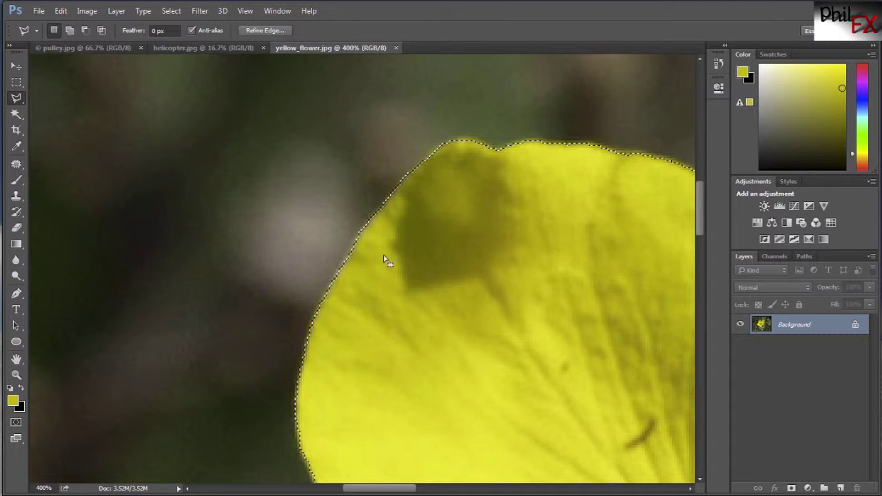
pyautogui.press('shift')
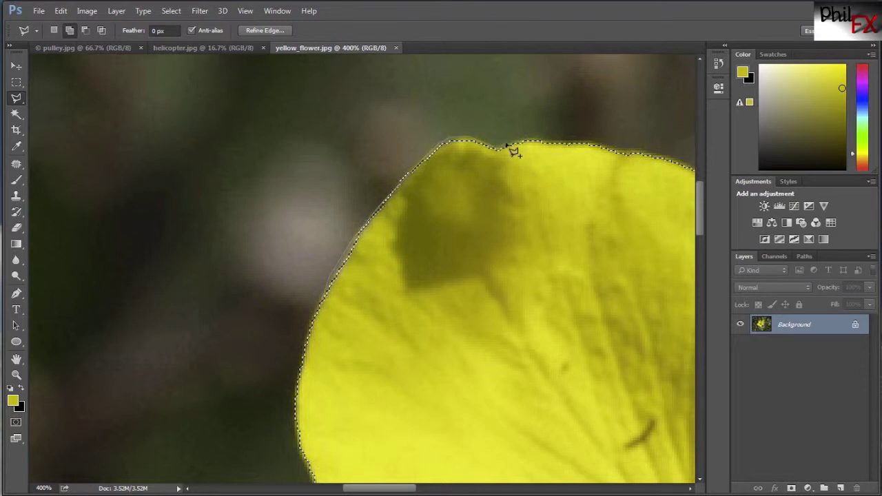
pyautogui.click(551, 145)
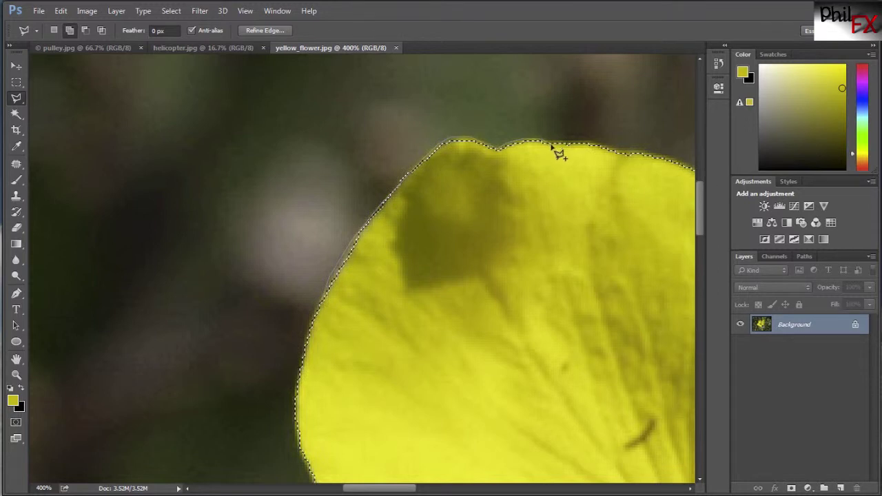
pyautogui.click(605, 330)
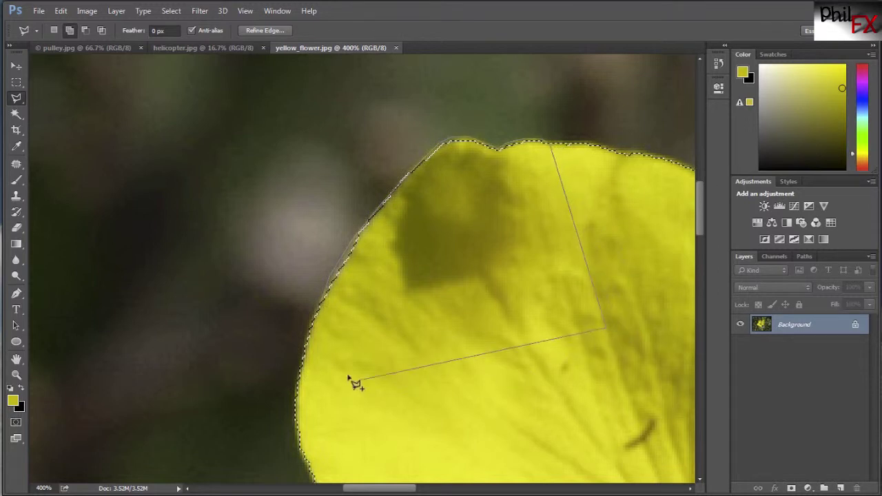
pyautogui.doubleClick(372, 418)
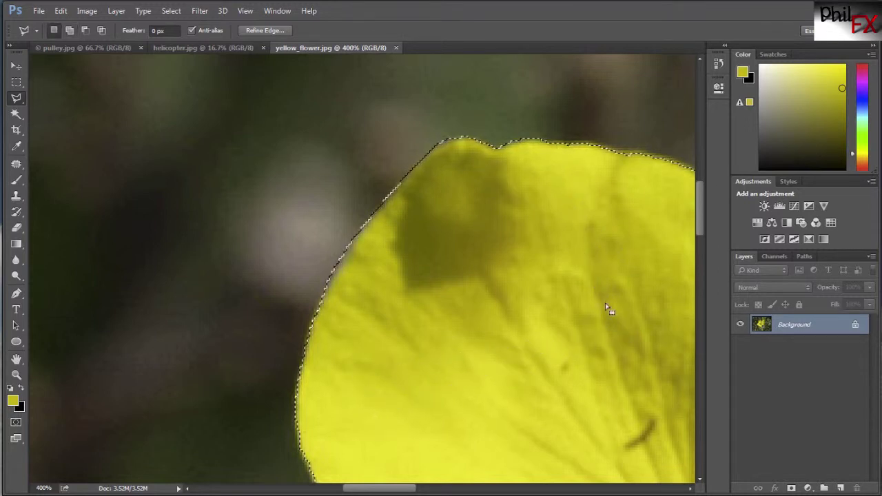
pyautogui.moveTo(584, 285); pyautogui.dragTo(207, 260)
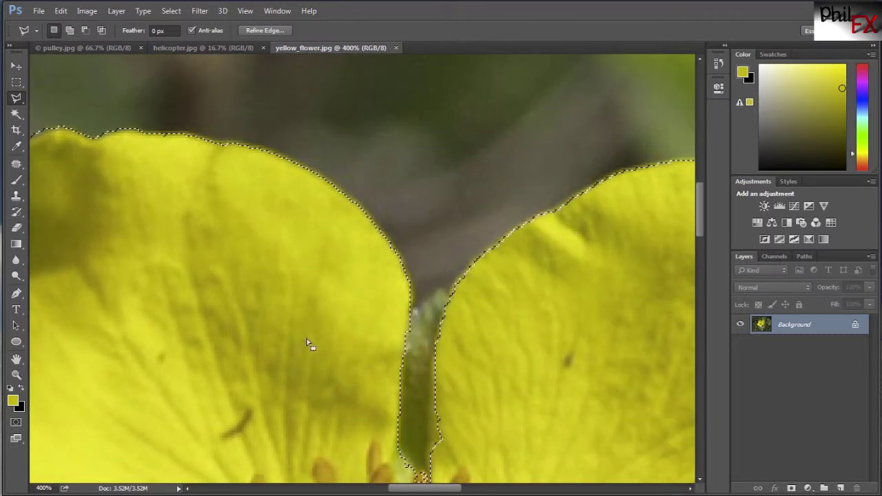
# Step: Cut the stem between the upper petals out of the selection with a Polygonal Lasso outline
pyautogui.moveTo(311, 349); pyautogui.dragTo(251, 217)
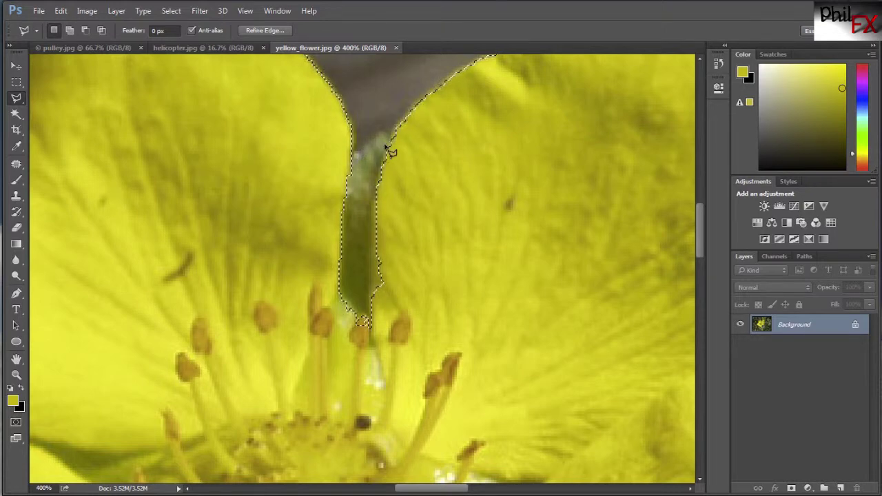
pyautogui.press('shift')
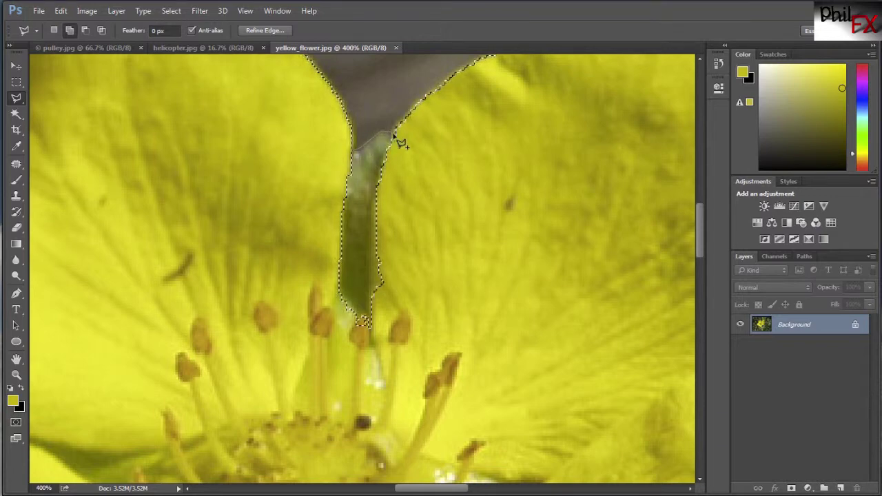
pyautogui.click(538, 348)
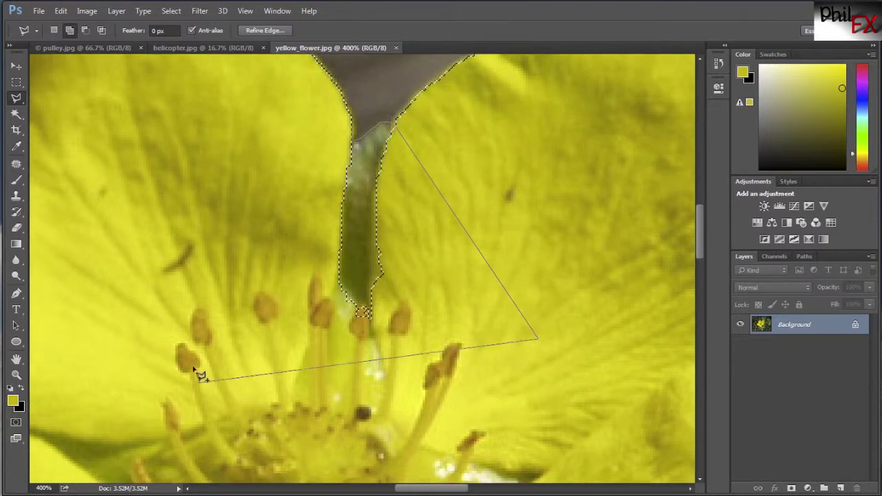
pyautogui.click(191, 359)
pyautogui.doubleClick(273, 148)
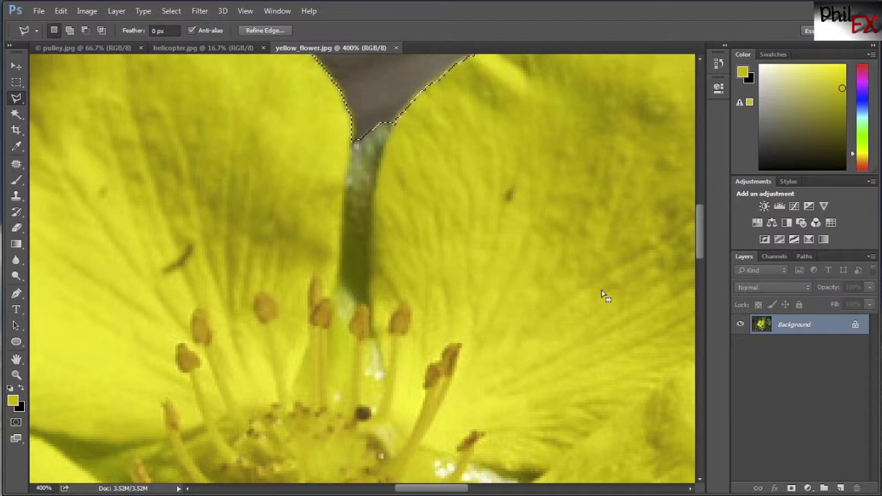
# Step: Add the notch beside the lower stem, where two petals meet by the sepal, to the selection
pyautogui.moveTo(625, 299); pyautogui.dragTo(278, 261)
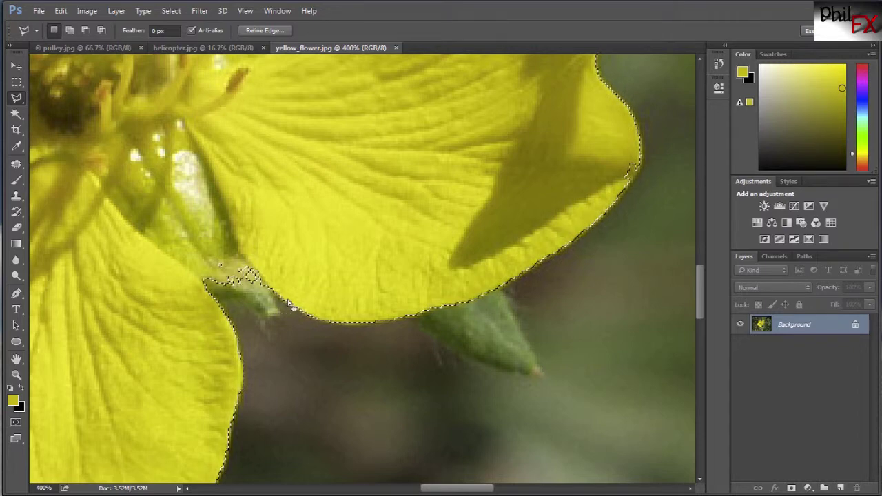
pyautogui.press('shift')
pyautogui.click(211, 294)
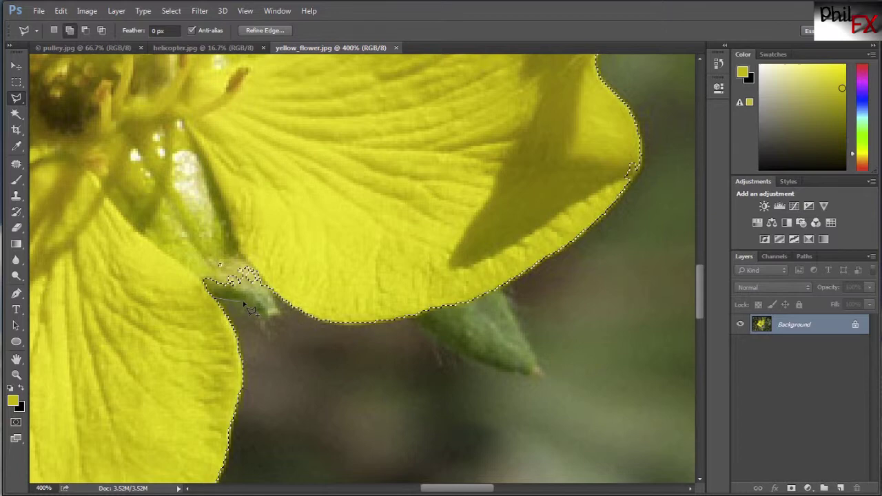
pyautogui.click(283, 309)
pyautogui.click(306, 209)
pyautogui.click(74, 242)
pyautogui.doubleClick(163, 338)
pyautogui.moveTo(344, 181); pyautogui.dragTo(488, 284)
pyautogui.moveTo(193, 228)
pyautogui.mouseDown()
pyautogui.moveTo(260, 315)
pyautogui.moveTo(469, 413)
pyautogui.moveTo(310, 360)
pyautogui.mouseUp()
pyautogui.moveTo(367, 236); pyautogui.dragTo(366, 261)
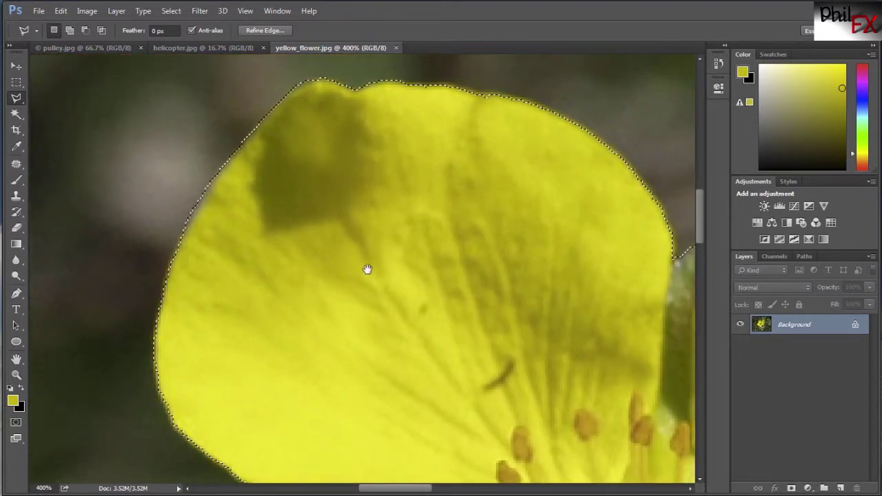
pyautogui.moveTo(315, 167); pyautogui.dragTo(220, 278)
pyautogui.moveTo(397, 290); pyautogui.dragTo(335, 270)
pyautogui.moveTo(397, 249); pyautogui.dragTo(305, 212)
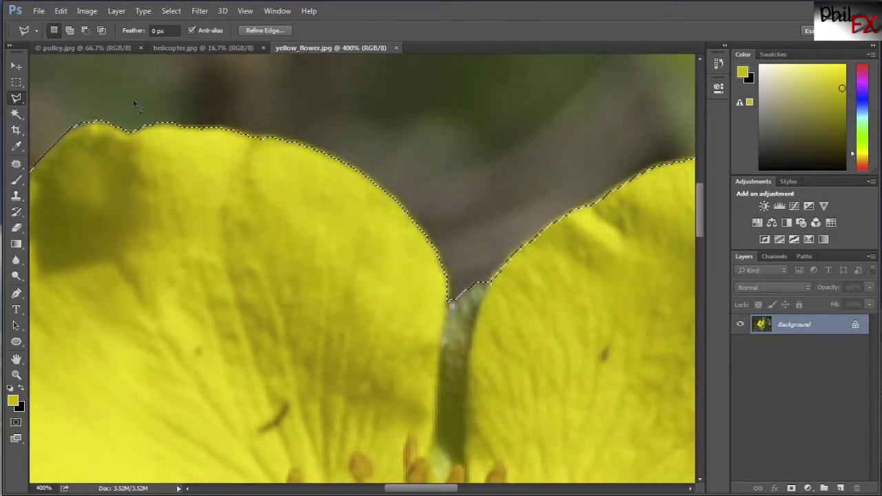
pyautogui.rightClick(19, 98)
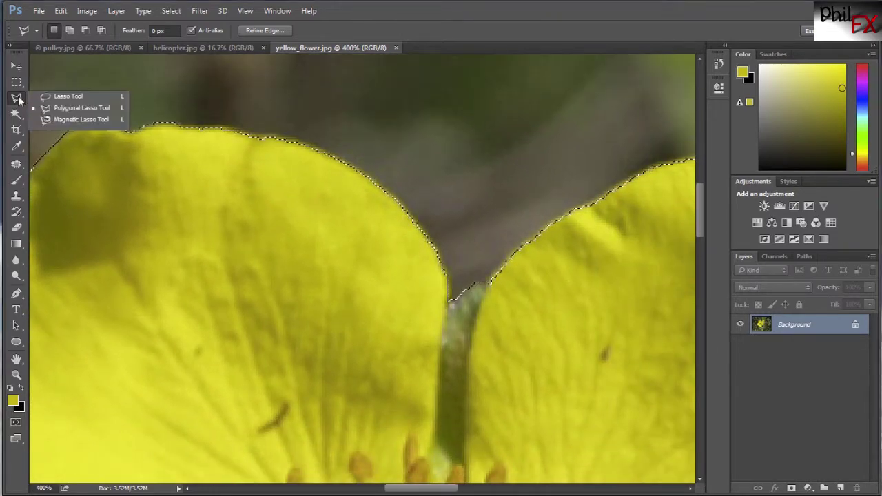
pyautogui.click(42, 101)
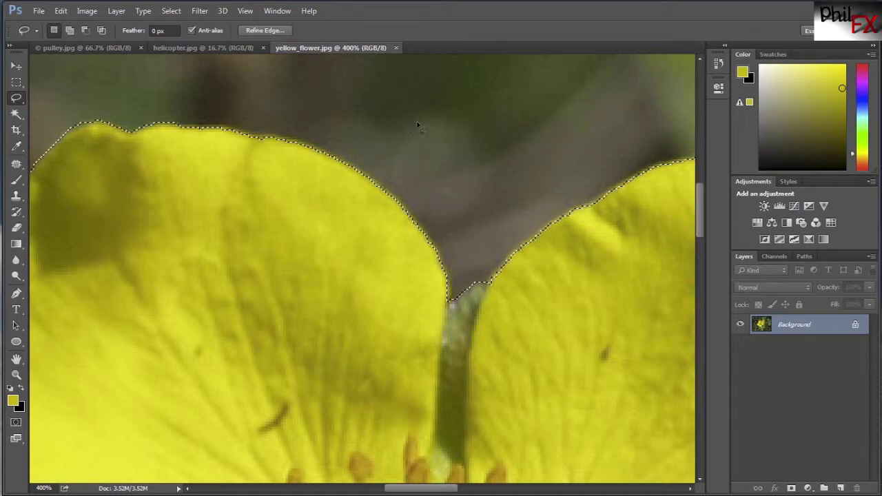
pyautogui.click(455, 122)
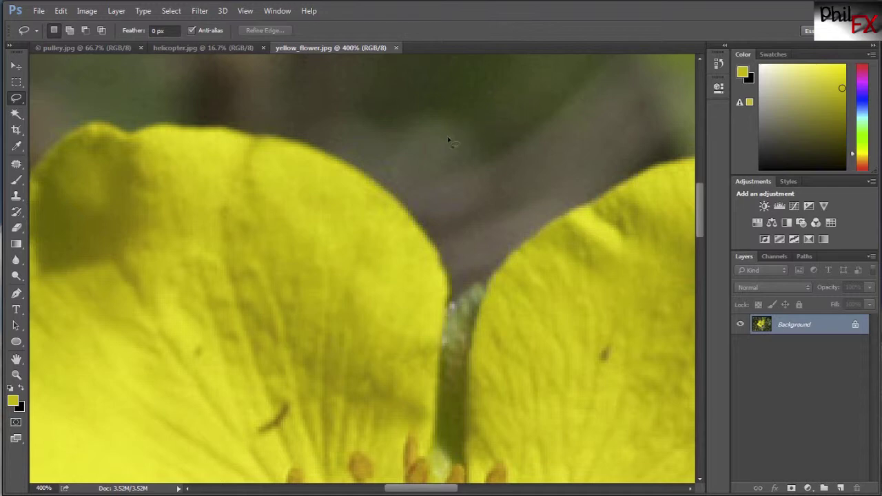
pyautogui.hotkey('ctrl', 'shift', 'd')
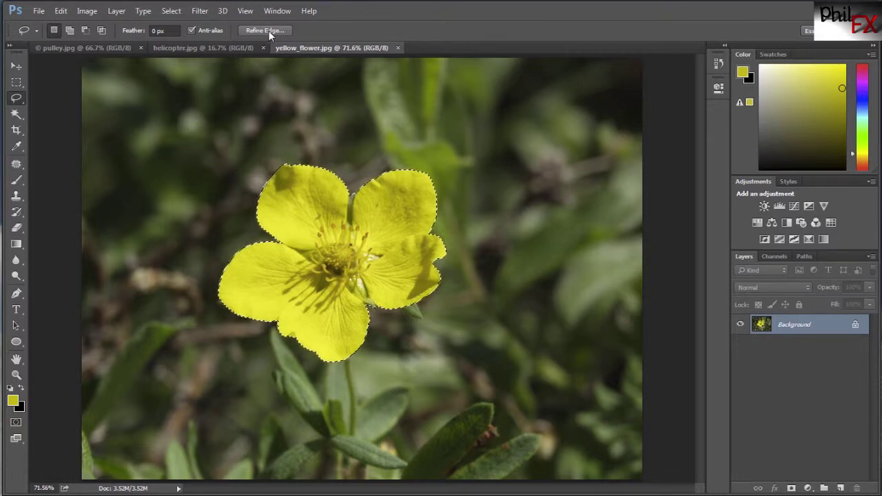
# Step: Open Refine Edge and brush the petal edge above the stem at 300% zoom
pyautogui.click(172, 12)
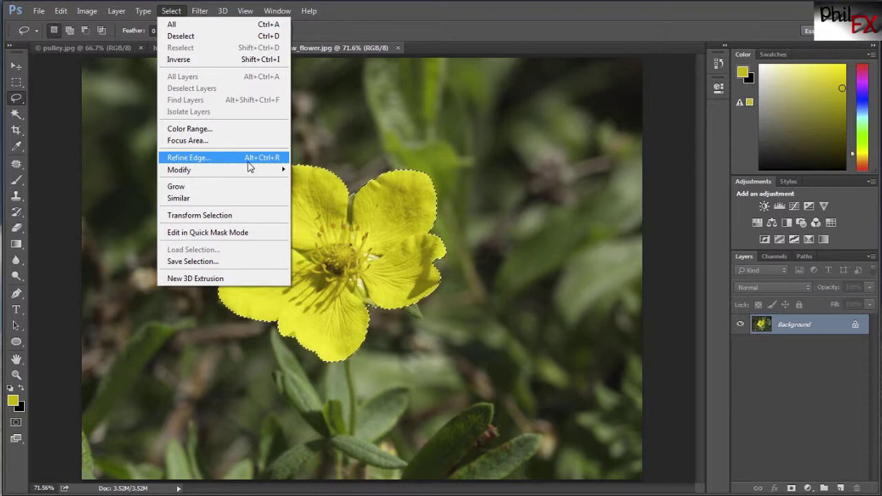
pyautogui.click(339, 10)
pyautogui.click(279, 29)
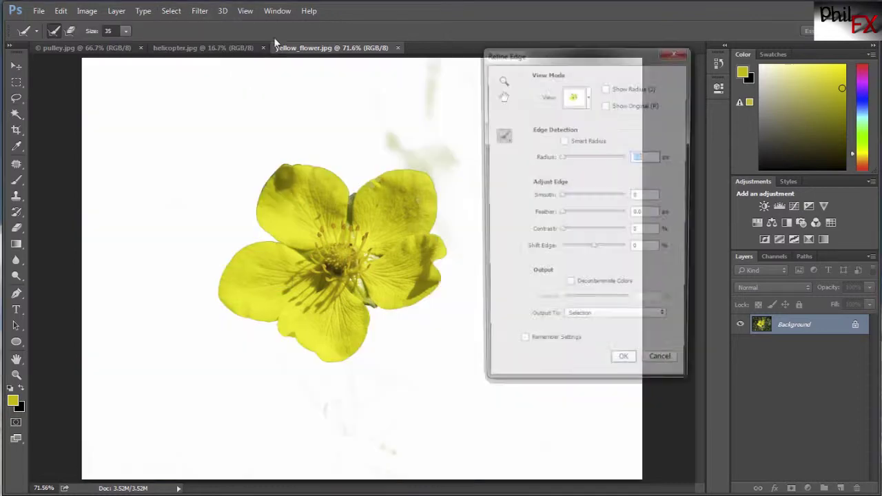
pyautogui.moveTo(537, 57); pyautogui.dragTo(527, 62)
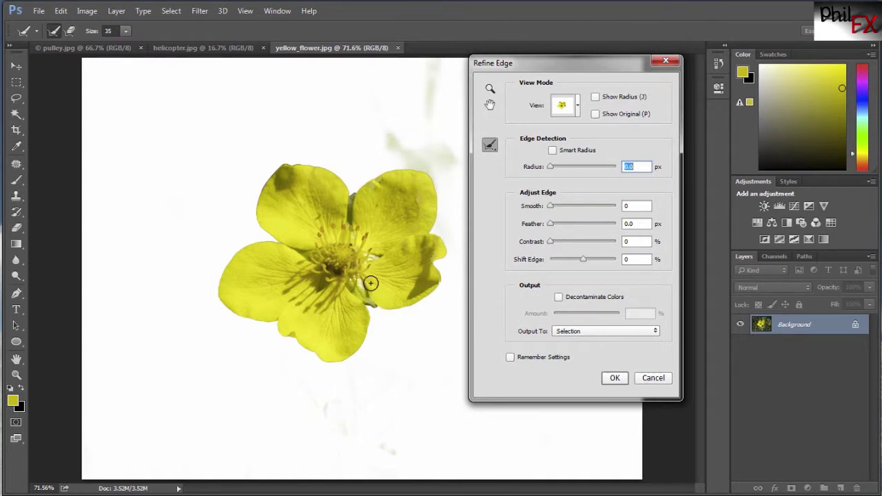
pyautogui.hotkey('ctrl', '+')
pyautogui.hotkey('ctrl', '+')
pyautogui.hotkey('ctrl', '+')
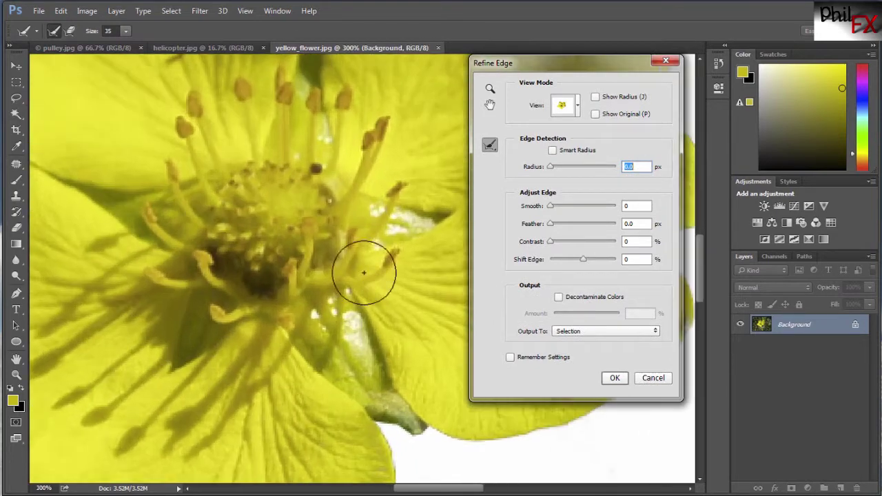
pyautogui.moveTo(370, 94); pyautogui.dragTo(320, 411)
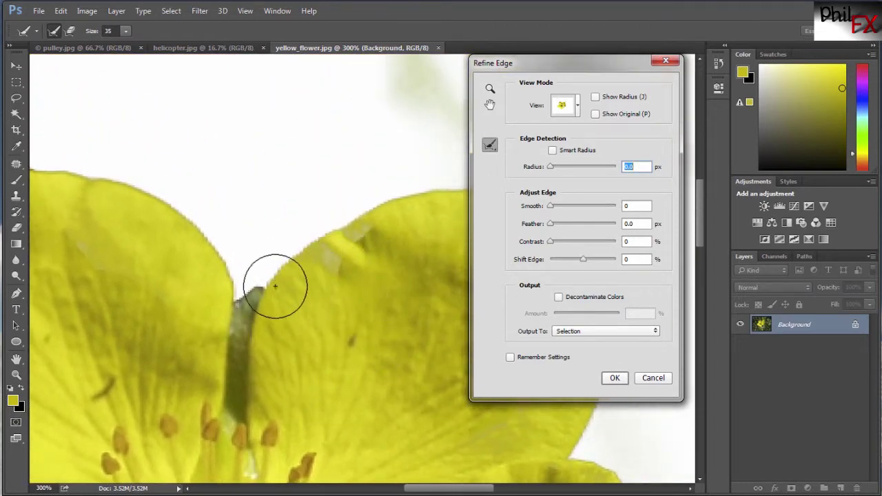
pyautogui.moveTo(354, 223); pyautogui.dragTo(343, 240)
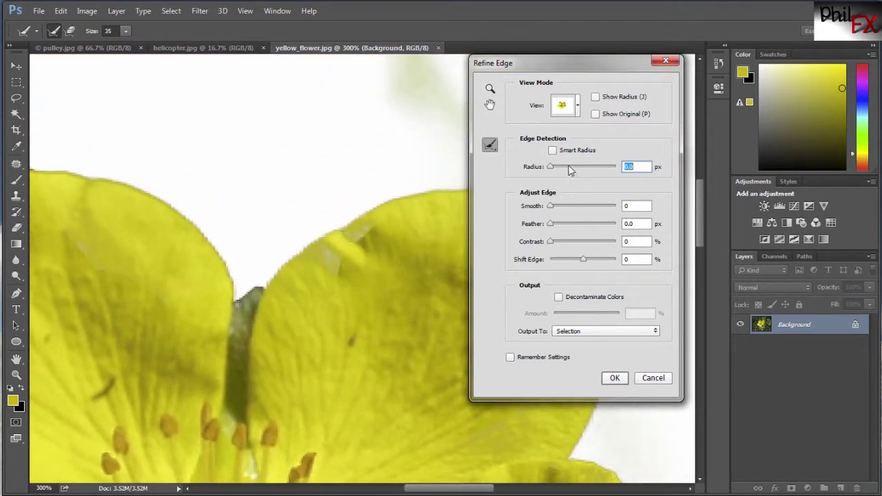
# Step: Set Radius 1.9 px, Smooth 12, Feather 1.4 px and Contrast 10%, keeping Shift Edge at 0%
pyautogui.moveTo(550, 169); pyautogui.dragTo(559, 173)
pyautogui.moveTo(556, 210); pyautogui.dragTo(563, 212)
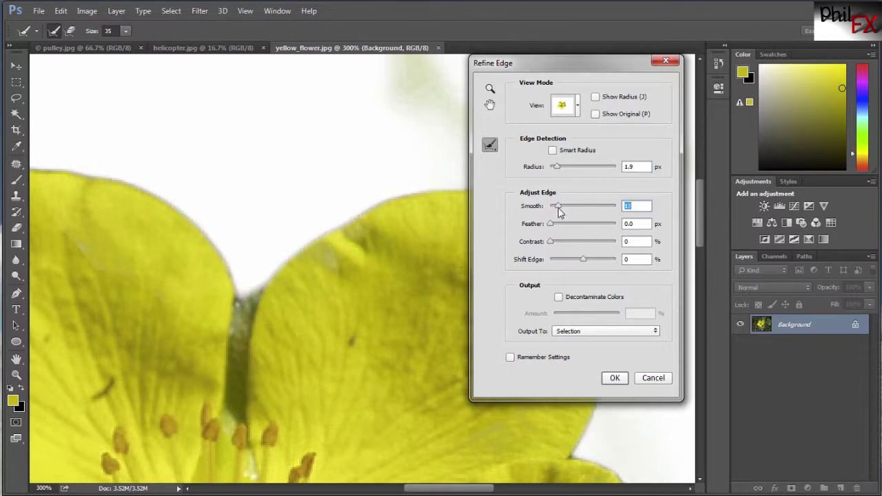
pyautogui.moveTo(550, 225); pyautogui.dragTo(561, 247)
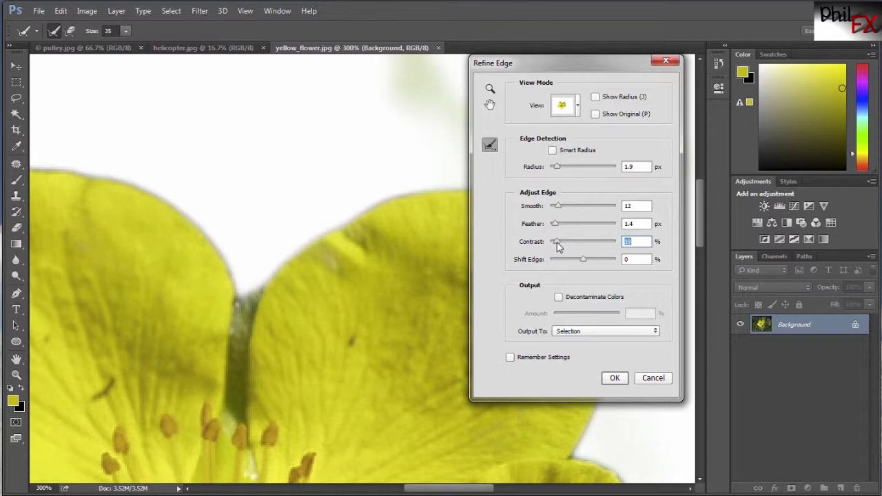
pyautogui.moveTo(586, 262); pyautogui.dragTo(611, 263)
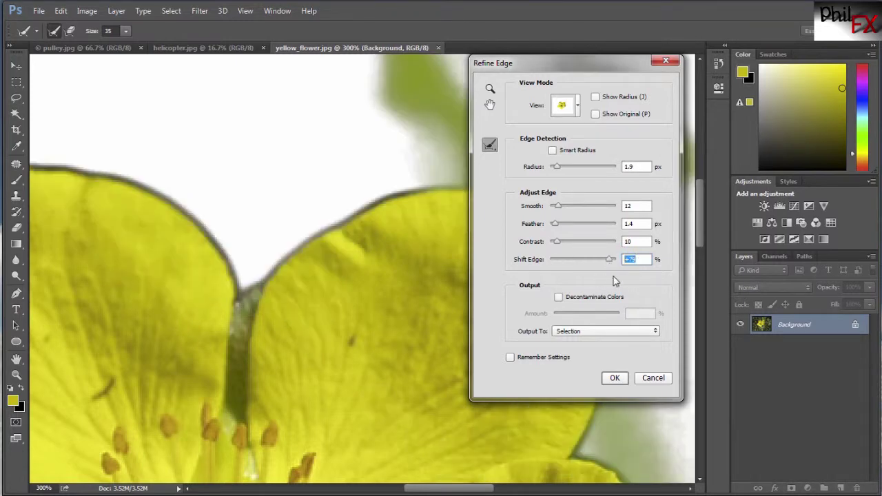
pyautogui.write('0')
pyautogui.click(637, 241)
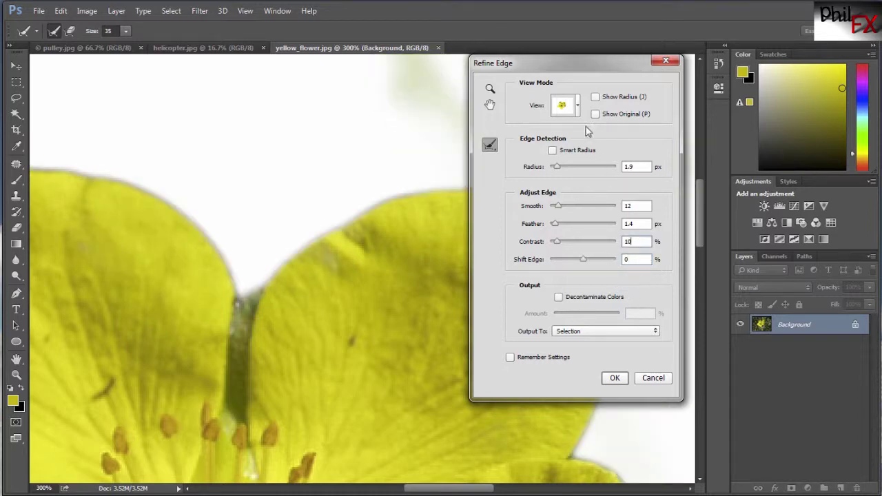
# Step: Apply Refine Edge with output set to New Layer with Layer Mask, creating the masked Background copy
pyautogui.click(611, 332)
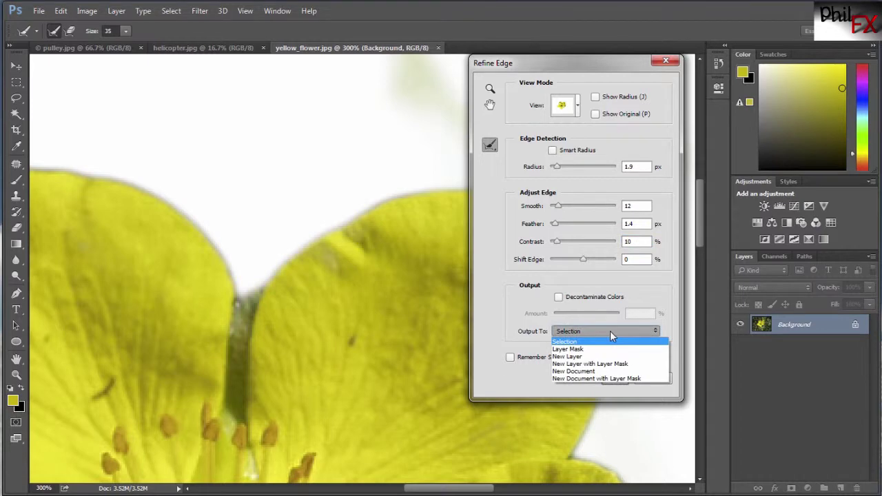
pyautogui.click(575, 364)
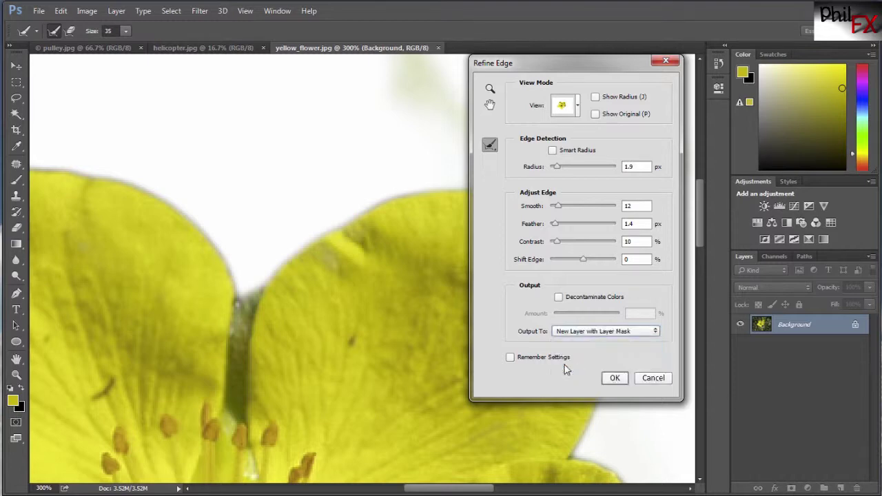
pyautogui.click(614, 379)
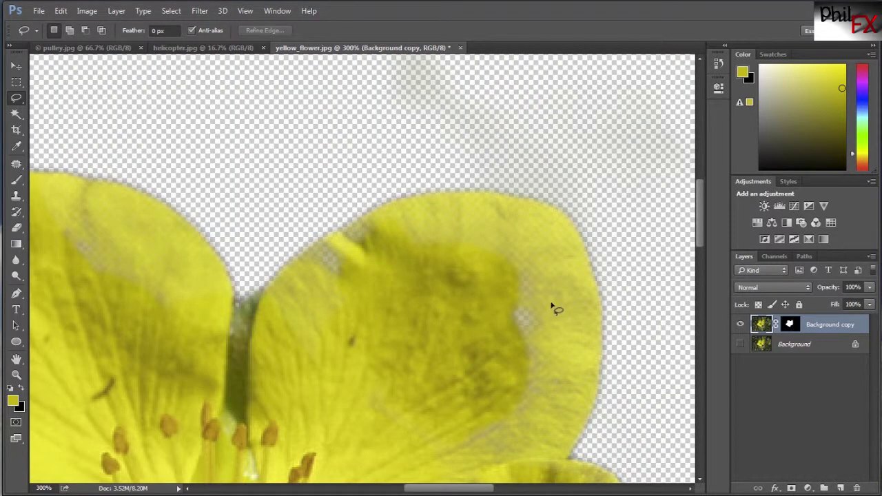
pyautogui.hotkey('ctrl', '0')
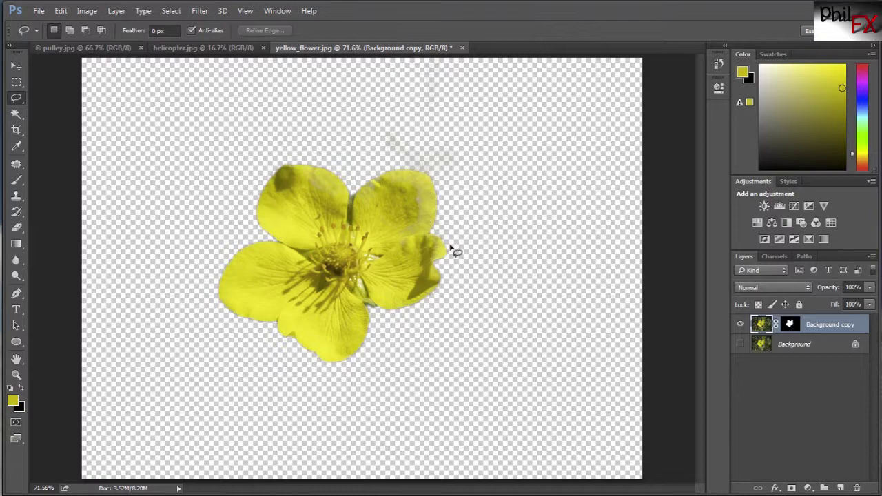
pyautogui.hotkey('ctrl', '+')
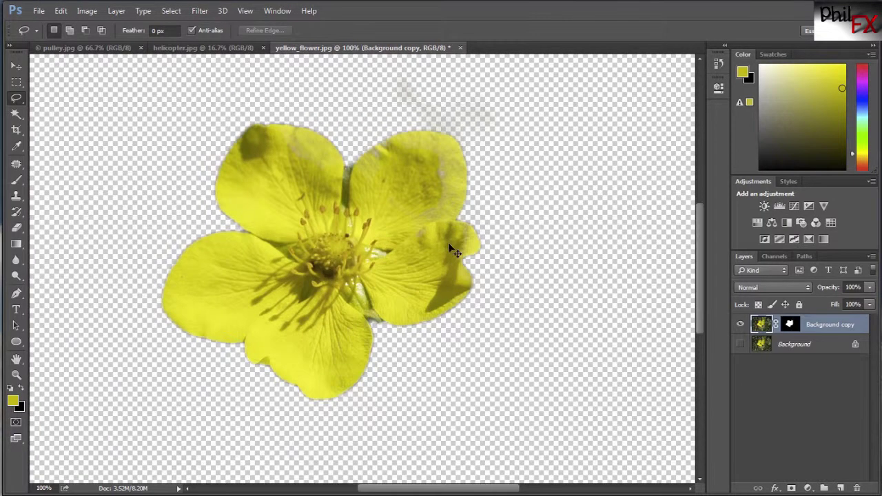
pyautogui.hotkey('ctrl', '+')
pyautogui.moveTo(497, 148); pyautogui.dragTo(412, 244)
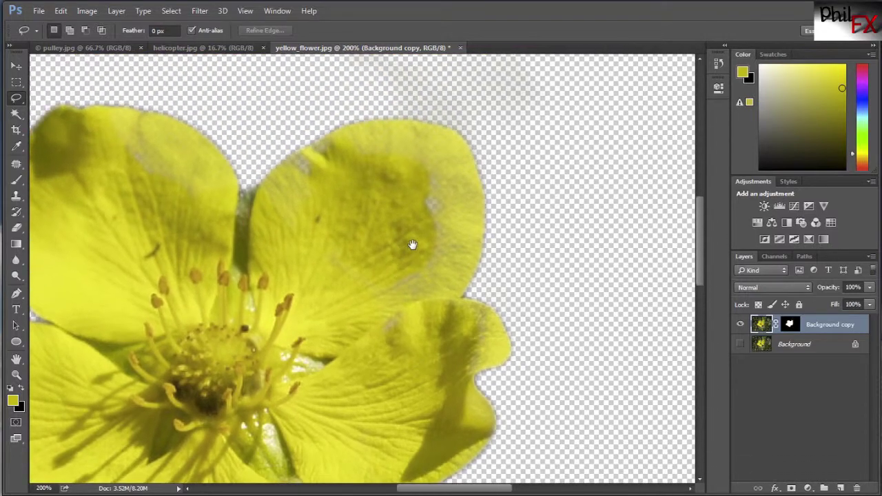
# Step: Switch to the Brush tool, undo the stray dab and close the mask Properties panel
pyautogui.doubleClick(791, 326)
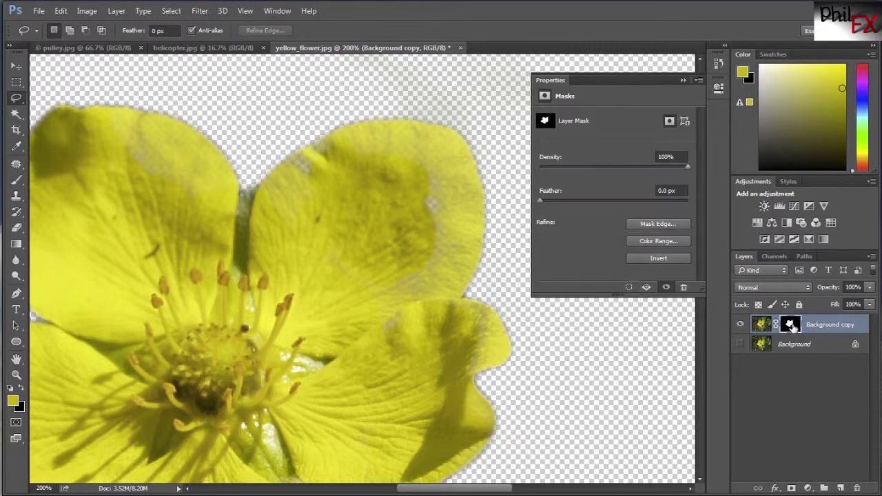
pyautogui.click(13, 183)
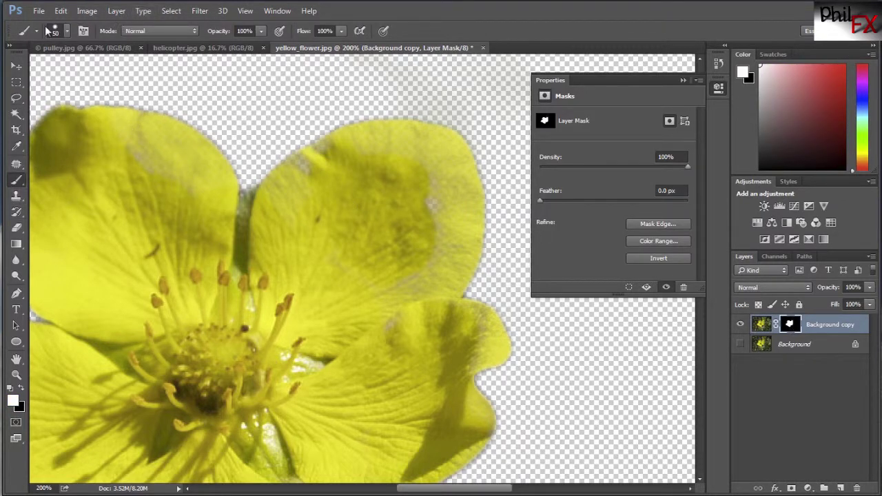
pyautogui.click(67, 32)
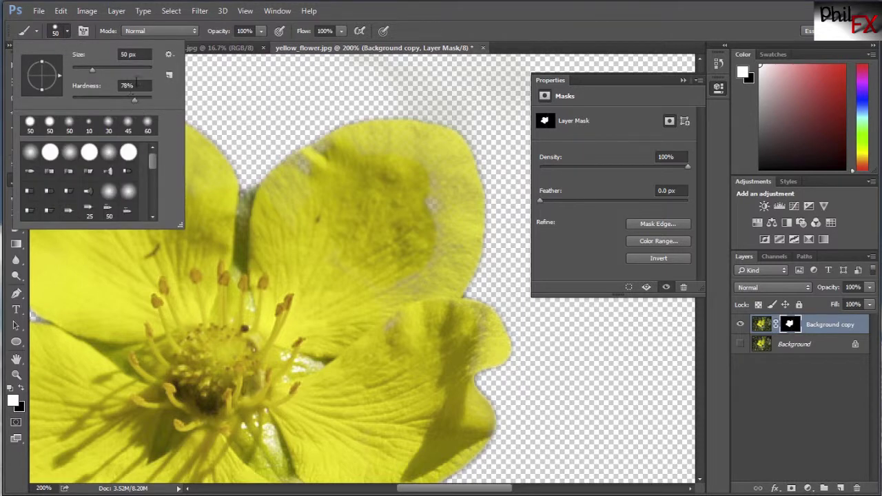
pyautogui.click(230, 92)
pyautogui.hotkey('ctrl', 'z')
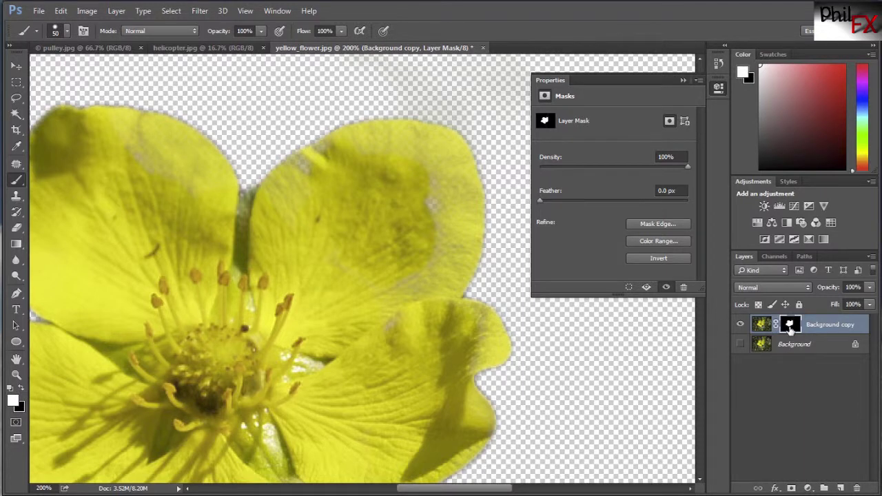
pyautogui.click(683, 80)
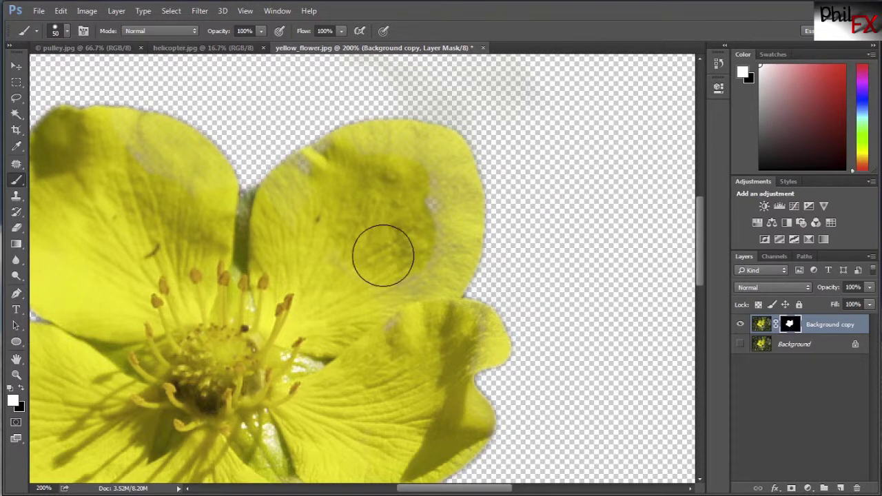
# Step: Paint white on the mask over the faded grey patches of the upper and upper-left petals
pyautogui.moveTo(435, 198)
pyautogui.mouseDown()
pyautogui.moveTo(424, 256)
pyautogui.moveTo(390, 315)
pyautogui.moveTo(434, 331)
pyautogui.moveTo(450, 205)
pyautogui.moveTo(439, 164)
pyautogui.moveTo(402, 149)
pyautogui.moveTo(346, 154)
pyautogui.moveTo(305, 181)
pyautogui.mouseUp()
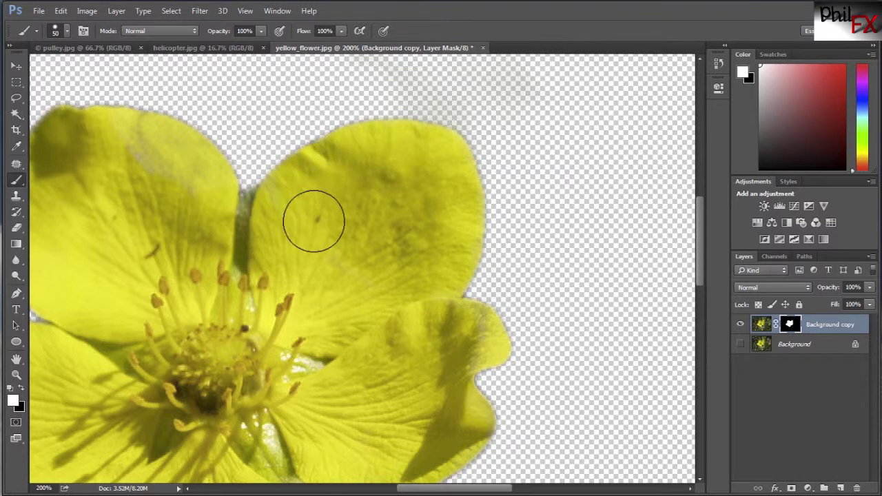
pyautogui.moveTo(197, 252)
pyautogui.mouseDown()
pyautogui.moveTo(184, 184)
pyautogui.moveTo(124, 159)
pyautogui.moveTo(124, 144)
pyautogui.moveTo(145, 148)
pyautogui.moveTo(177, 177)
pyautogui.moveTo(188, 215)
pyautogui.moveTo(198, 182)
pyautogui.moveTo(199, 234)
pyautogui.moveTo(308, 275)
pyautogui.moveTo(370, 226)
pyautogui.mouseUp()
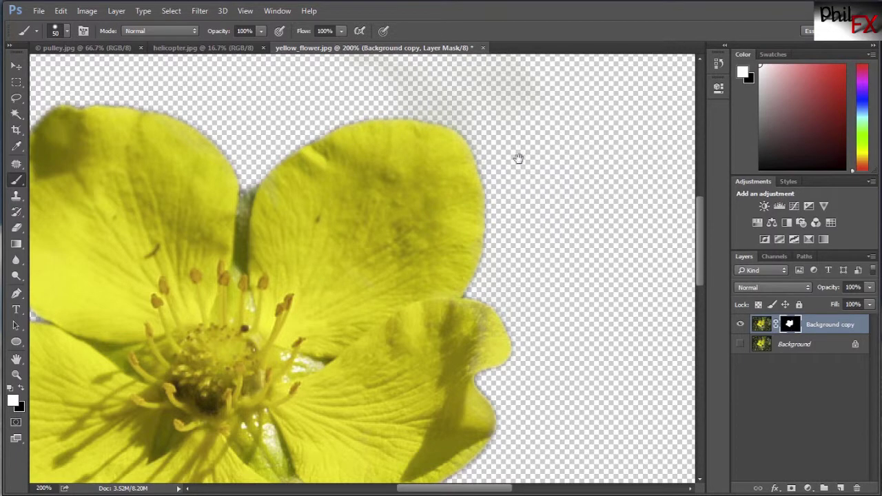
pyautogui.moveTo(514, 152)
pyautogui.mouseDown()
pyautogui.moveTo(457, 256)
pyautogui.moveTo(448, 321)
pyautogui.mouseUp()
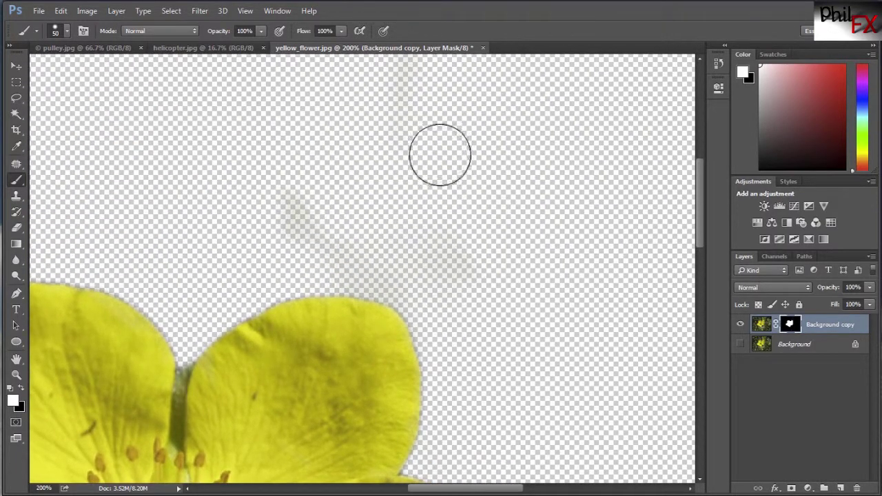
pyautogui.click(16, 424)
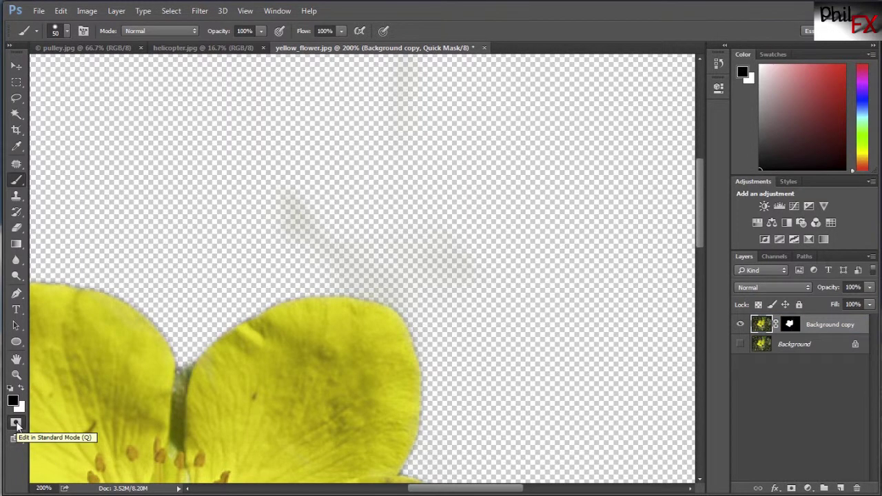
pyautogui.click(16, 424)
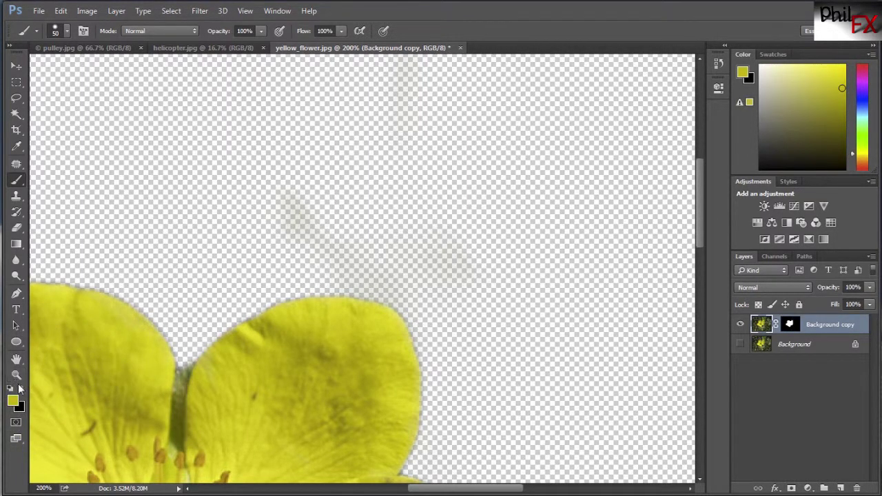
pyautogui.click(11, 390)
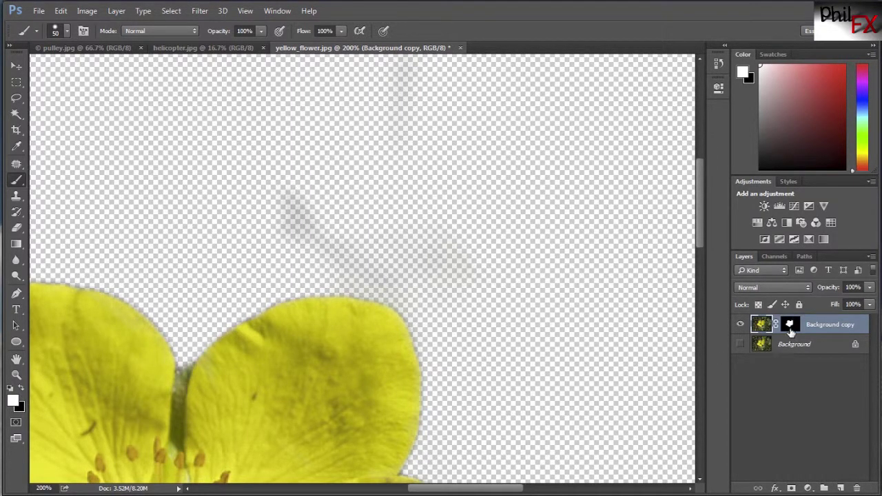
# Step: Paint black on the layer mask over the grey smudges above and beside the petals
pyautogui.click(13, 401)
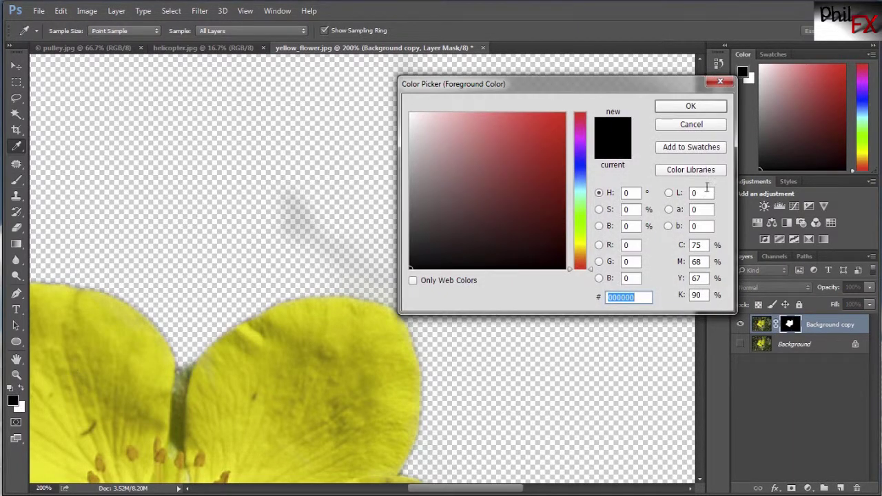
pyautogui.click(698, 127)
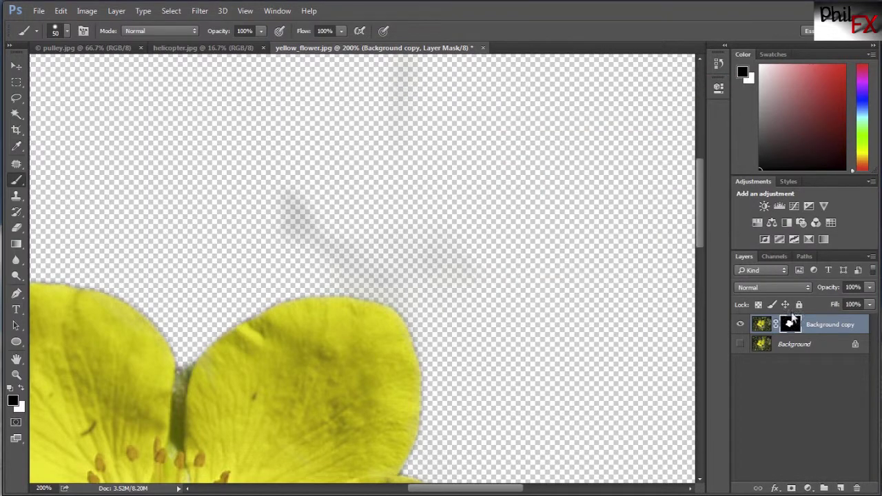
pyautogui.click(299, 213)
pyautogui.moveTo(350, 242)
pyautogui.mouseDown()
pyautogui.moveTo(441, 273)
pyautogui.moveTo(476, 261)
pyautogui.moveTo(412, 124)
pyautogui.moveTo(373, 118)
pyautogui.moveTo(395, 100)
pyautogui.moveTo(452, 96)
pyautogui.moveTo(371, 86)
pyautogui.moveTo(294, 90)
pyautogui.mouseUp()
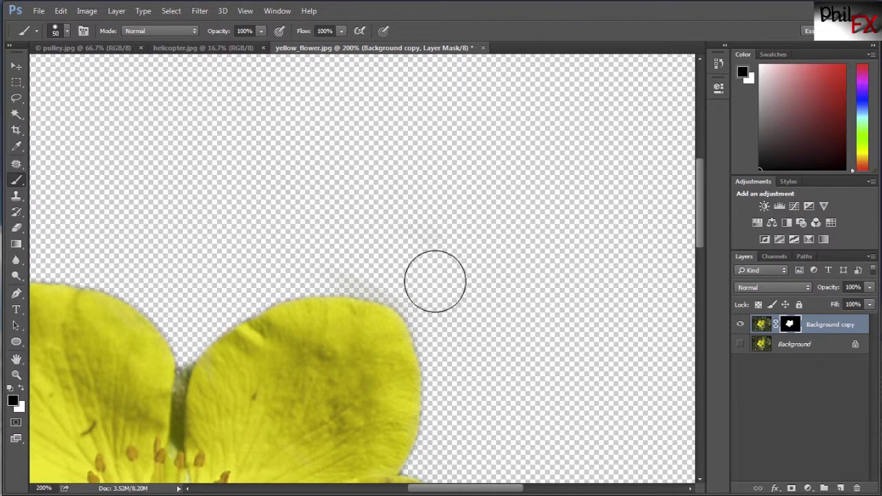
pyautogui.moveTo(423, 289)
pyautogui.mouseDown()
pyautogui.moveTo(332, 260)
pyautogui.moveTo(273, 266)
pyautogui.mouseUp()
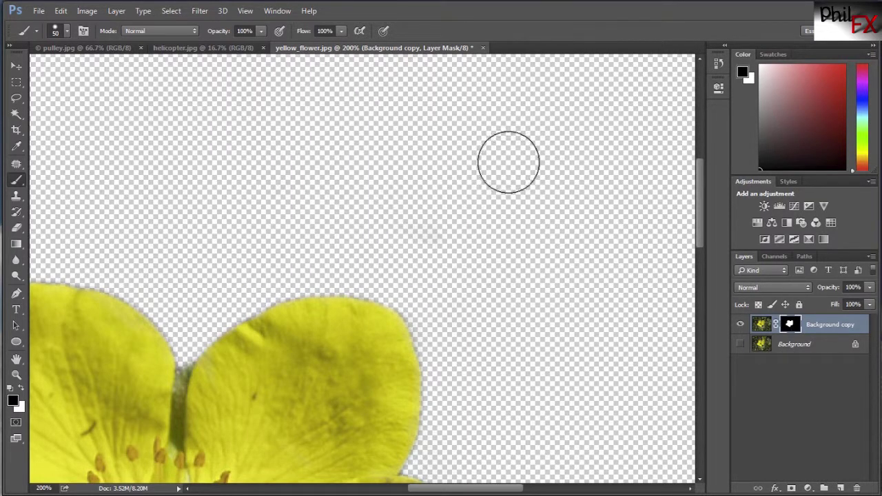
# Step: Bring the right-hand petal into view and trim its edge on the mask
pyautogui.moveTo(558, 302); pyautogui.dragTo(571, 128)
pyautogui.moveTo(575, 245); pyautogui.dragTo(575, 165)
pyautogui.moveTo(552, 324); pyautogui.dragTo(553, 187)
pyautogui.moveTo(514, 434)
pyautogui.mouseDown()
pyautogui.moveTo(513, 305)
pyautogui.moveTo(587, 191)
pyautogui.moveTo(642, 241)
pyautogui.mouseUp()
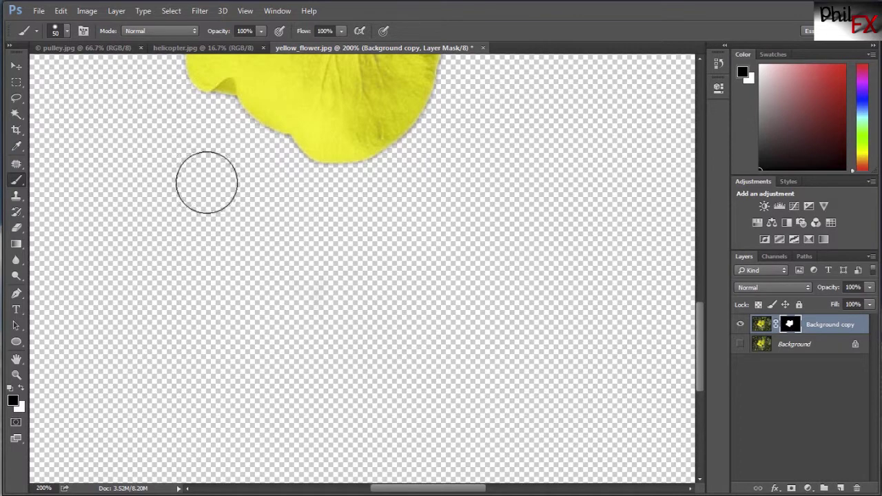
pyautogui.moveTo(146, 103)
pyautogui.mouseDown()
pyautogui.moveTo(144, 203)
pyautogui.moveTo(313, 341)
pyautogui.moveTo(321, 337)
pyautogui.mouseUp()
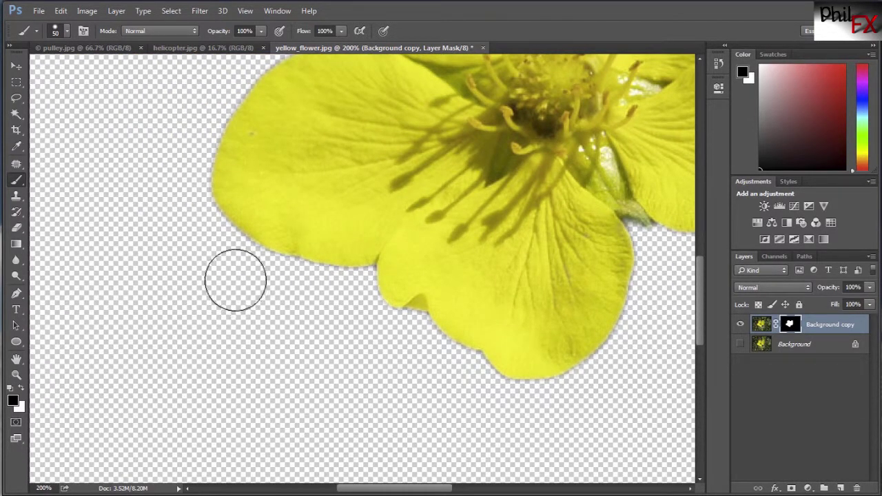
pyautogui.moveTo(490, 256); pyautogui.dragTo(150, 307)
pyautogui.moveTo(540, 288); pyautogui.dragTo(430, 345)
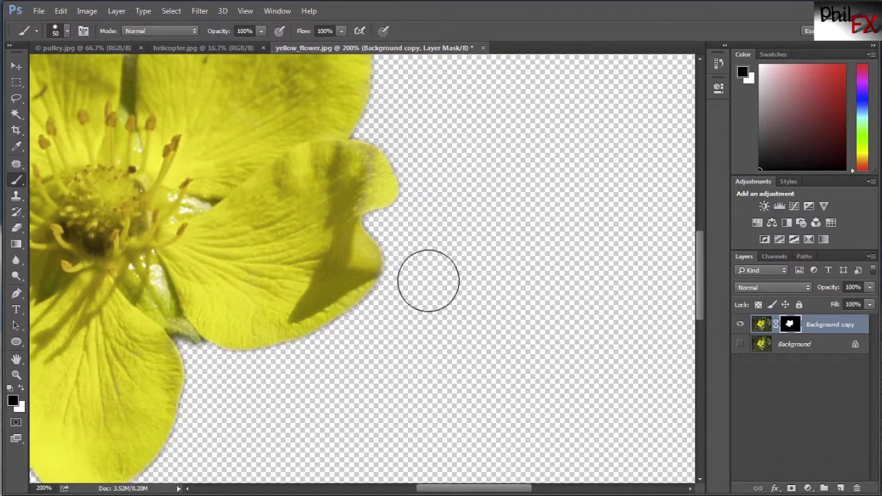
pyautogui.moveTo(344, 247); pyautogui.dragTo(311, 238)
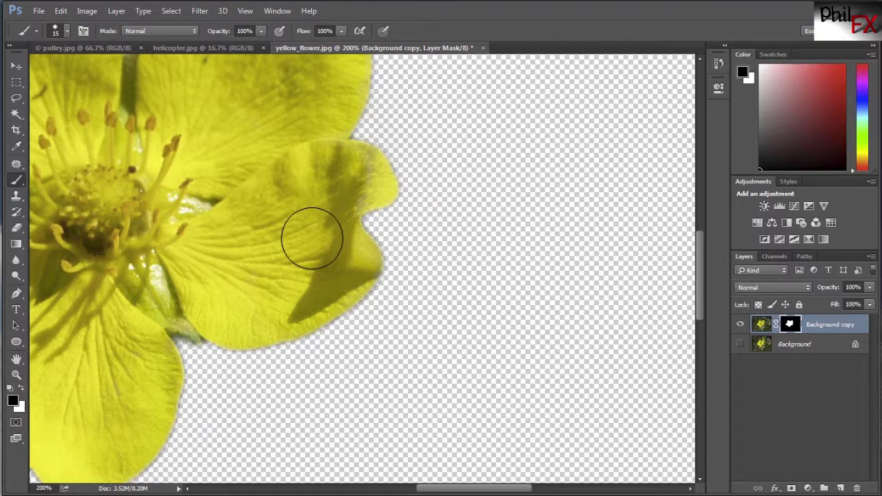
# Step: Zoom in and paint the mask along the right petal's notched edge with a 15 px brush
pyautogui.scroll(3, 312, 238)
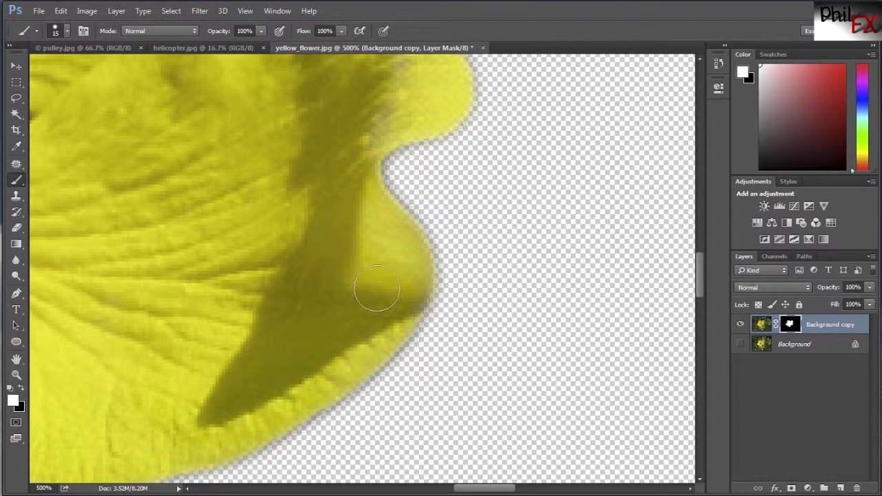
pyautogui.moveTo(375, 227)
pyautogui.mouseDown()
pyautogui.moveTo(365, 239)
pyautogui.moveTo(407, 248)
pyautogui.mouseUp()
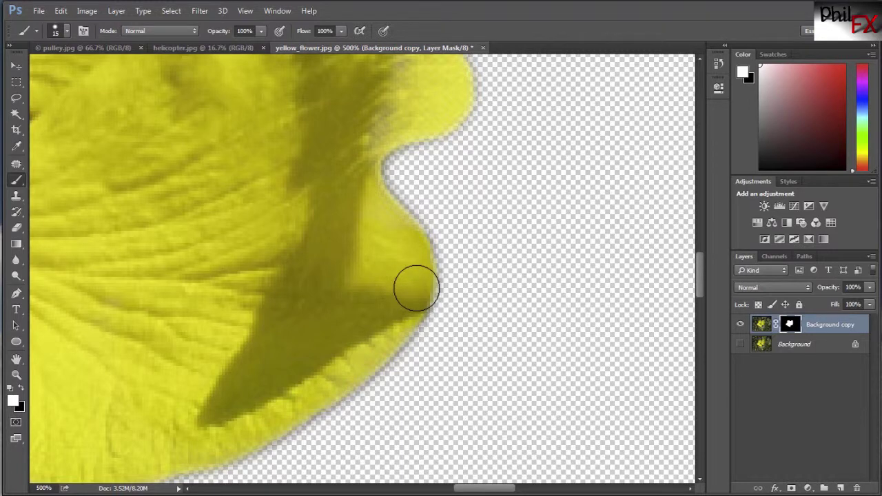
pyautogui.moveTo(411, 266); pyautogui.dragTo(521, 276)
pyautogui.moveTo(437, 260)
pyautogui.mouseDown()
pyautogui.moveTo(457, 243)
pyautogui.moveTo(501, 235)
pyautogui.mouseUp()
pyautogui.moveTo(441, 245)
pyautogui.mouseDown()
pyautogui.moveTo(442, 231)
pyautogui.moveTo(466, 228)
pyautogui.mouseUp()
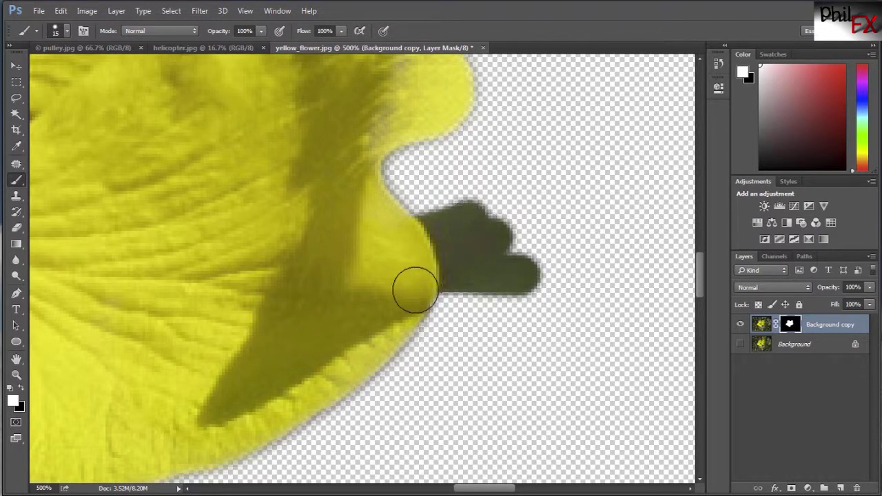
pyautogui.moveTo(415, 289); pyautogui.dragTo(496, 318)
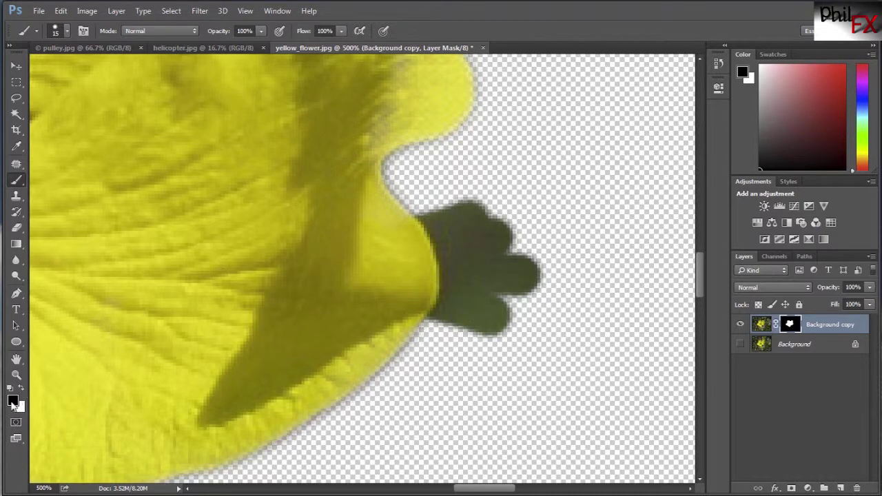
# Step: Hide the exposed dark triangle with black, smooth the edge below the notch, and fit the view
pyautogui.moveTo(448, 203)
pyautogui.mouseDown()
pyautogui.moveTo(485, 230)
pyautogui.moveTo(508, 329)
pyautogui.mouseUp()
pyautogui.moveTo(528, 220); pyautogui.dragTo(540, 280)
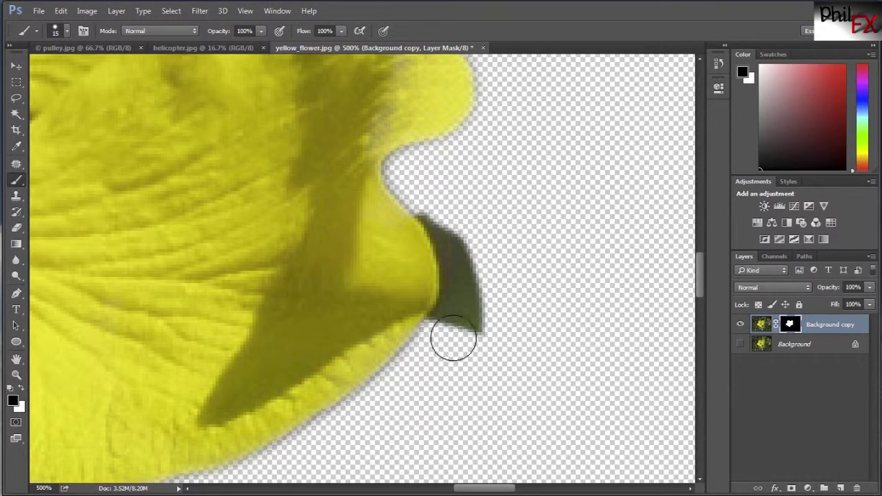
pyautogui.moveTo(451, 338)
pyautogui.mouseDown()
pyautogui.moveTo(481, 307)
pyautogui.moveTo(449, 321)
pyautogui.moveTo(459, 319)
pyautogui.moveTo(464, 292)
pyautogui.moveTo(463, 240)
pyautogui.moveTo(425, 193)
pyautogui.moveTo(453, 233)
pyautogui.moveTo(457, 317)
pyautogui.moveTo(381, 404)
pyautogui.moveTo(321, 443)
pyautogui.mouseUp()
pyautogui.moveTo(443, 187)
pyautogui.mouseDown()
pyautogui.moveTo(439, 207)
pyautogui.moveTo(451, 228)
pyautogui.moveTo(408, 175)
pyautogui.mouseUp()
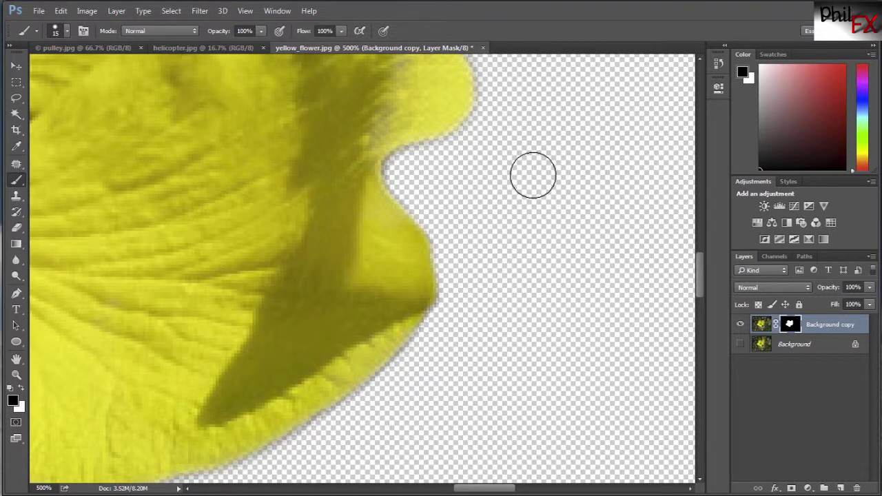
pyautogui.hotkey('ctrl', '0')
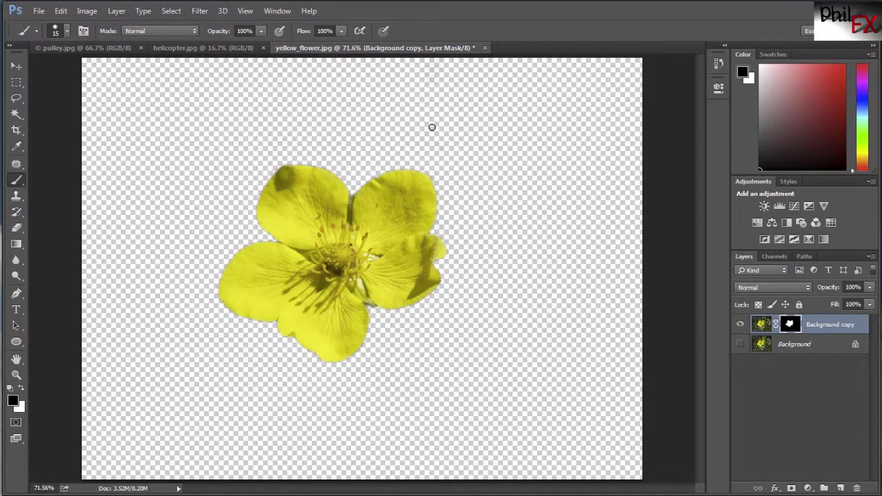
# Step: Crop the canvas in from all four sides to the flower and commit it
pyautogui.click(15, 131)
pyautogui.moveTo(360, 62); pyautogui.dragTo(362, 107)
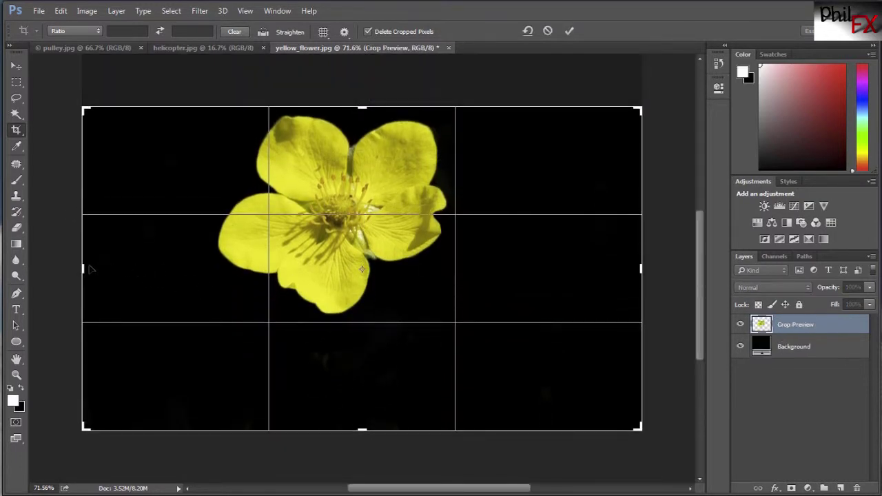
pyautogui.moveTo(84, 268); pyautogui.dragTo(148, 266)
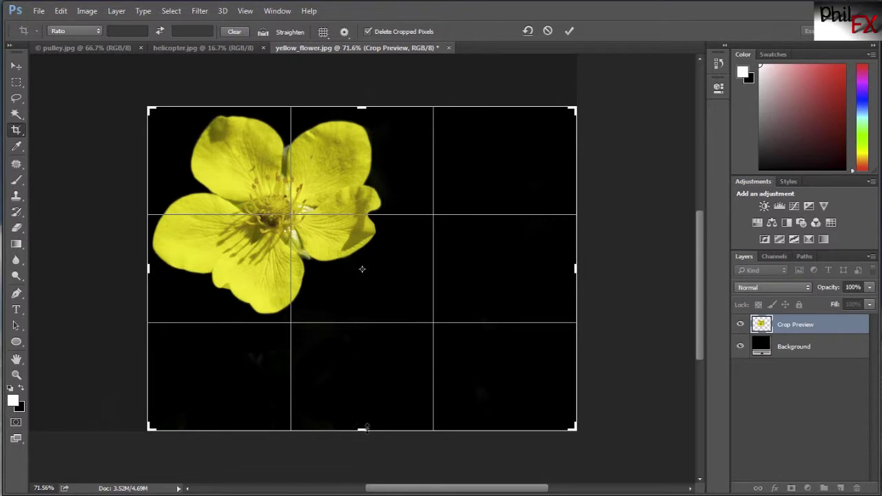
pyautogui.moveTo(364, 429); pyautogui.dragTo(364, 373)
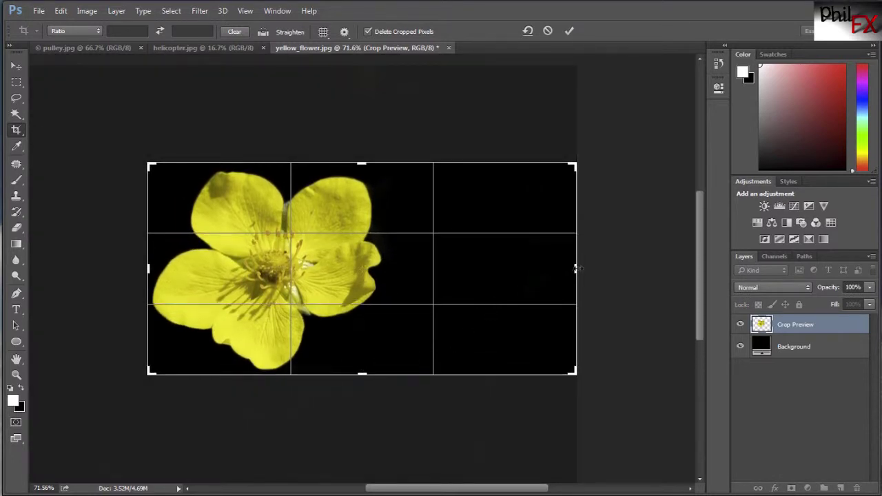
pyautogui.moveTo(576, 268); pyautogui.dragTo(482, 271)
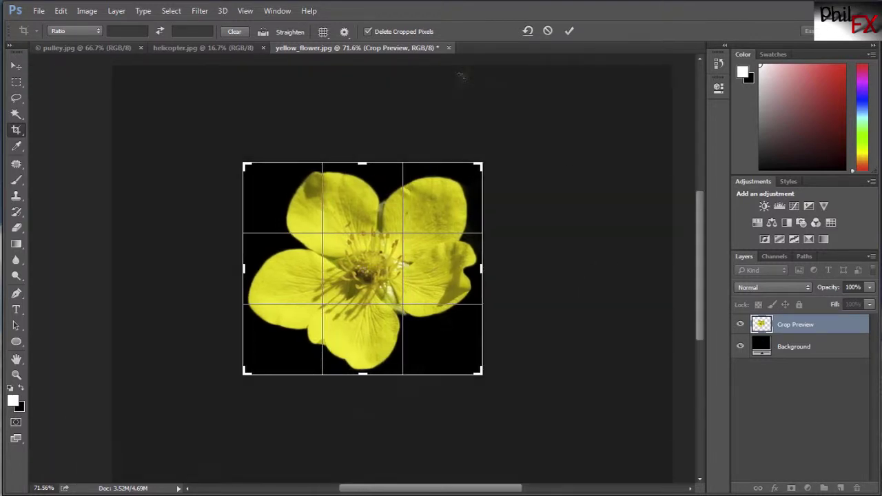
pyautogui.click(567, 32)
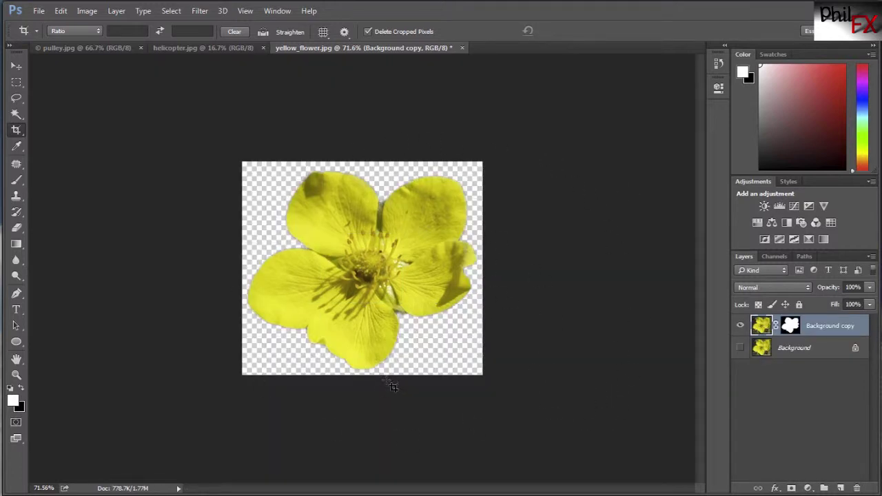
# Step: Save the document as yellow_flower2.psd in Photoshop format, accepting the compatibility options
pyautogui.click(38, 11)
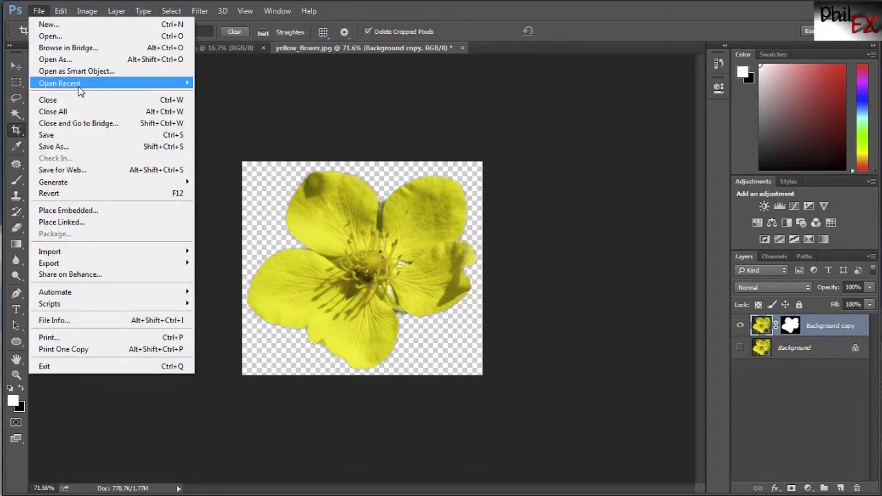
pyautogui.moveTo(79, 88)
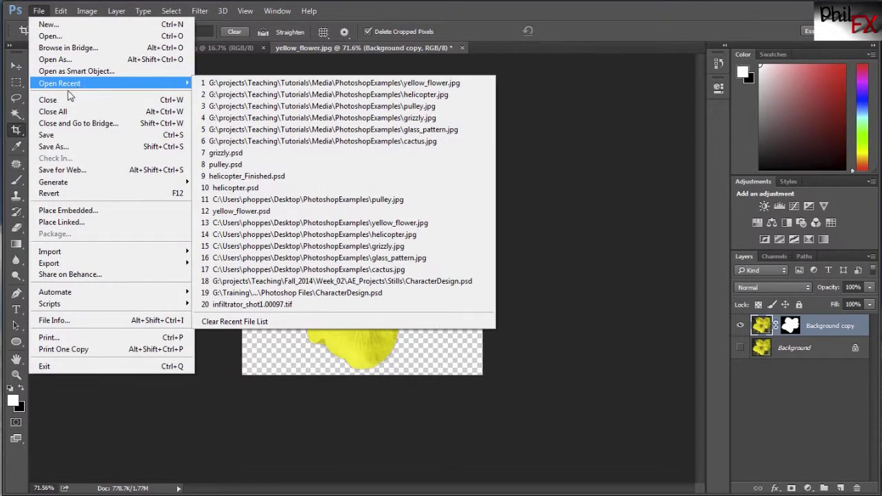
pyautogui.click(60, 147)
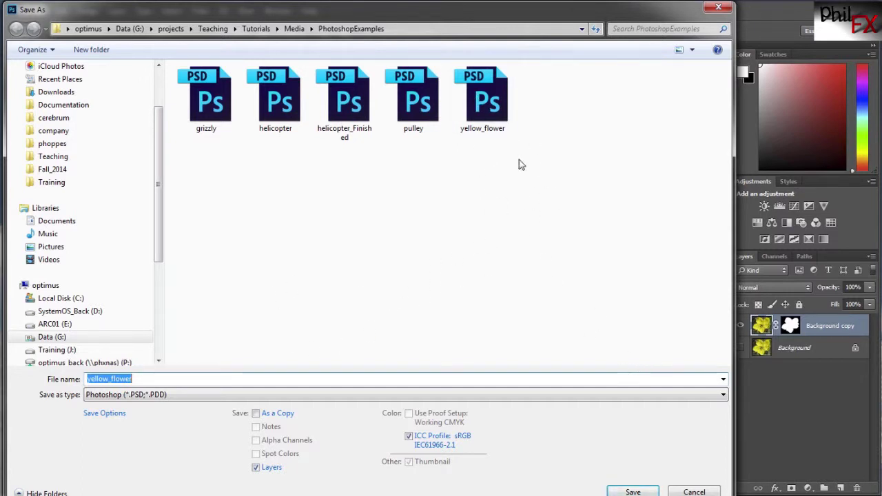
pyautogui.click(211, 382)
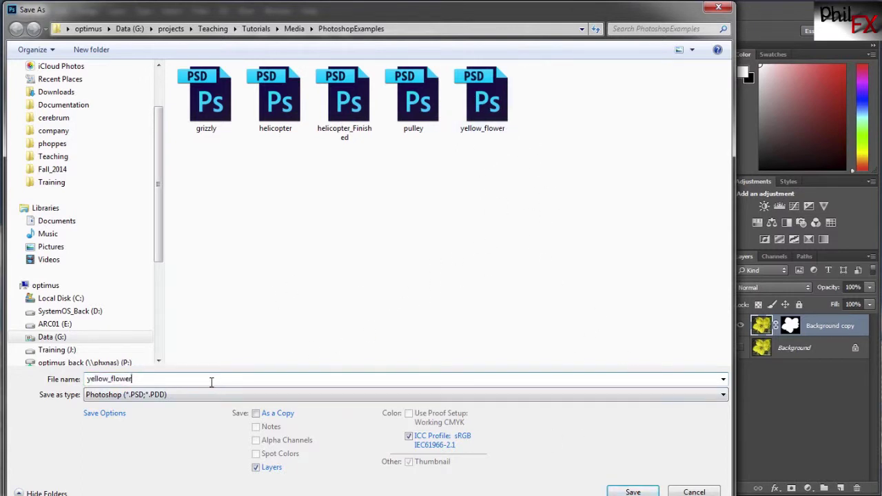
pyautogui.click(633, 492)
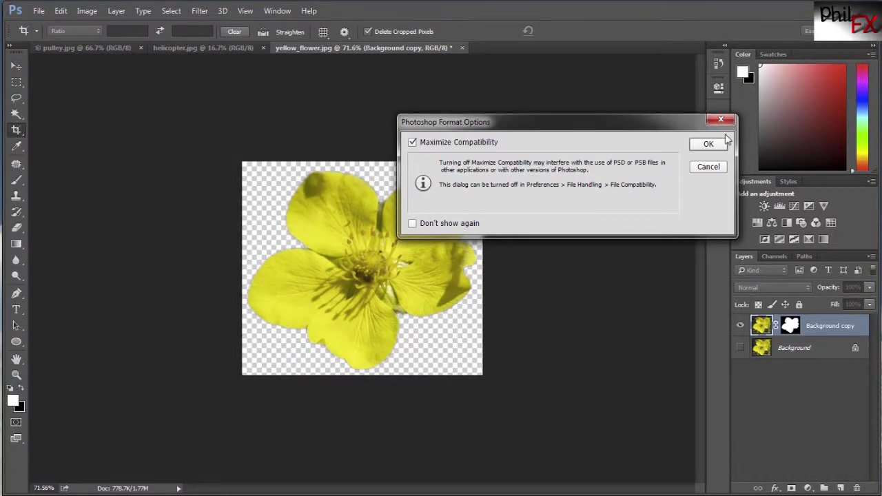
pyautogui.click(711, 144)
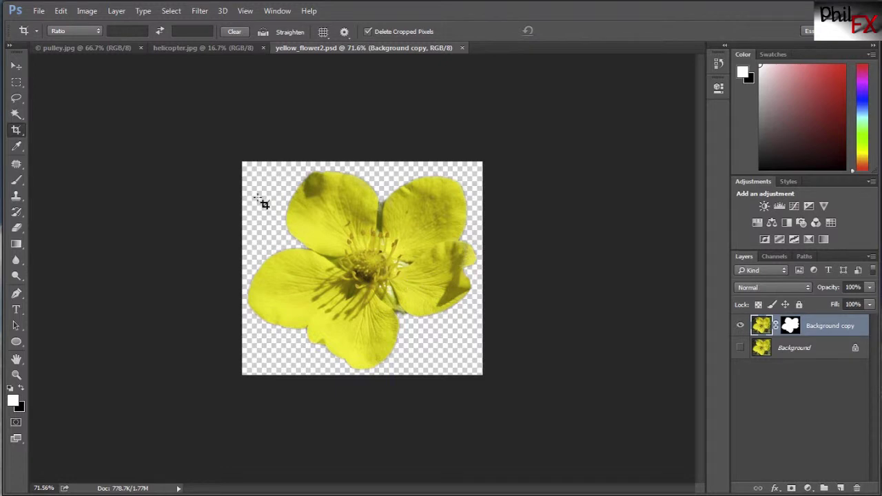
# Step: Save a PNG copy named yellow_flower2, accepting the default PNG options
pyautogui.click(40, 11)
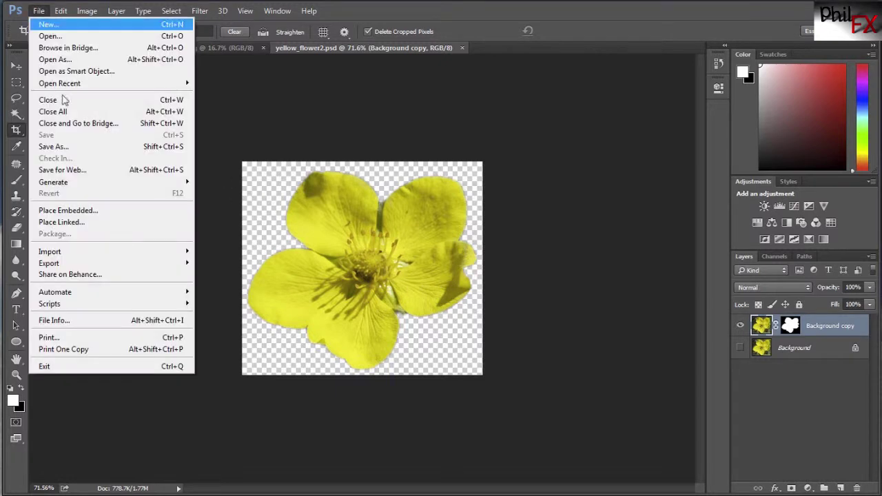
pyautogui.click(59, 148)
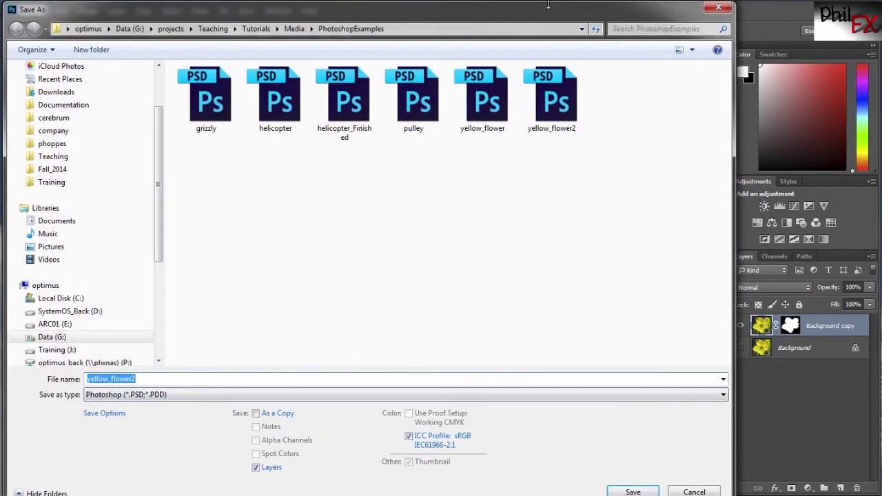
pyautogui.moveTo(552, 9); pyautogui.dragTo(544, 27)
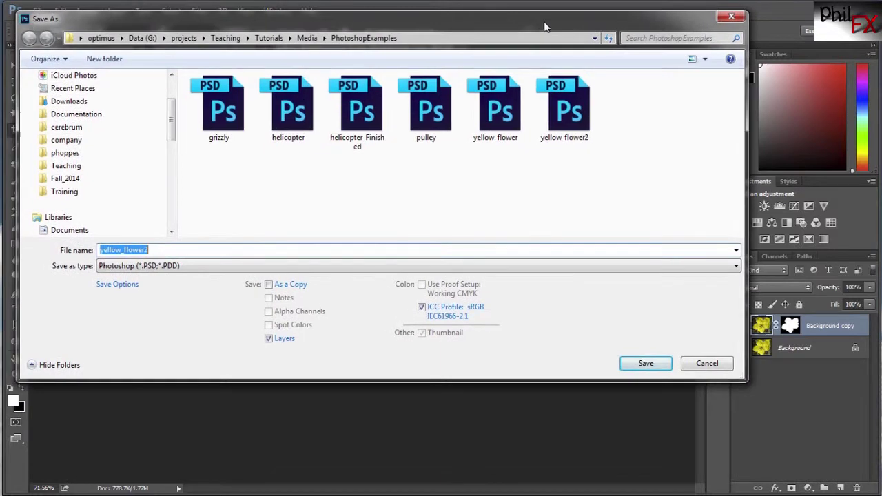
pyautogui.click(737, 269)
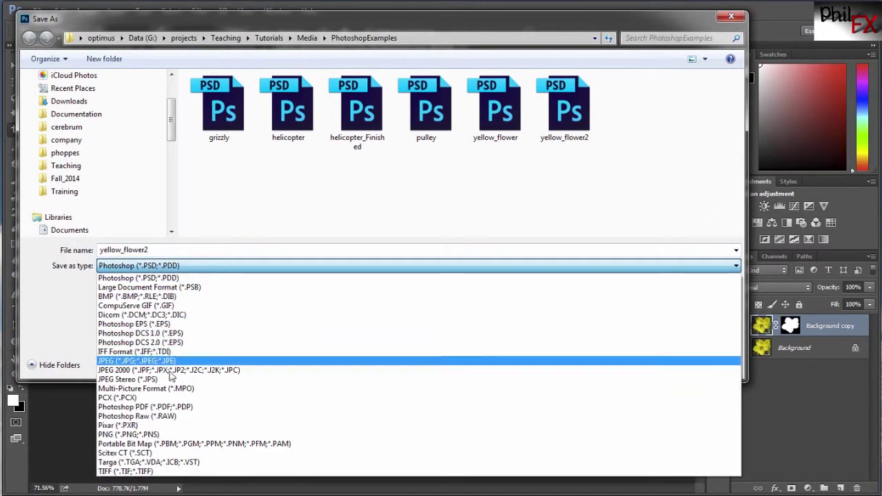
pyautogui.click(121, 435)
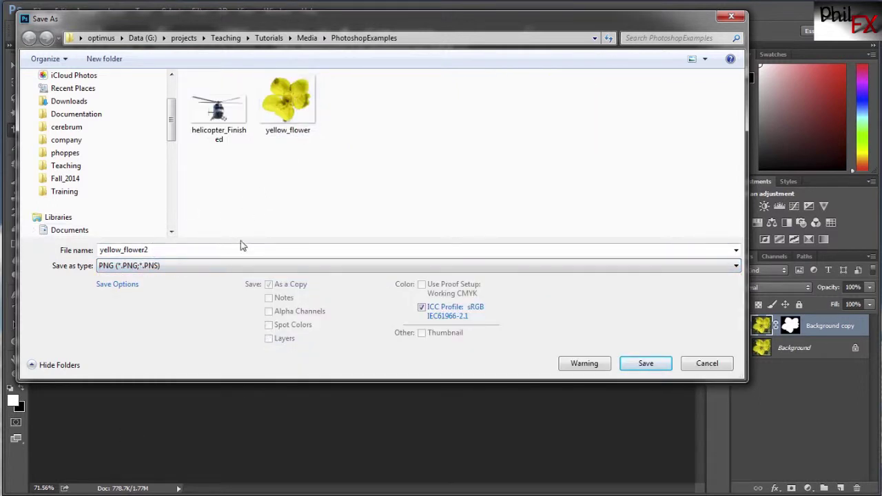
pyautogui.click(646, 364)
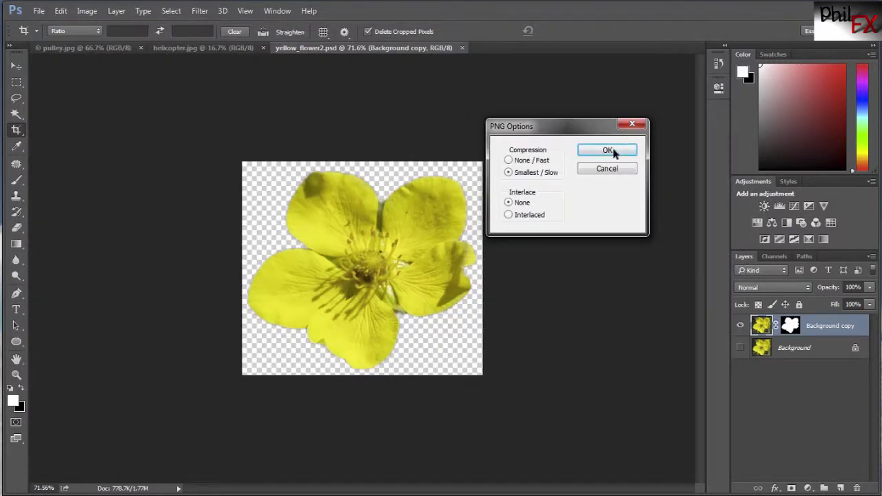
pyautogui.click(608, 151)
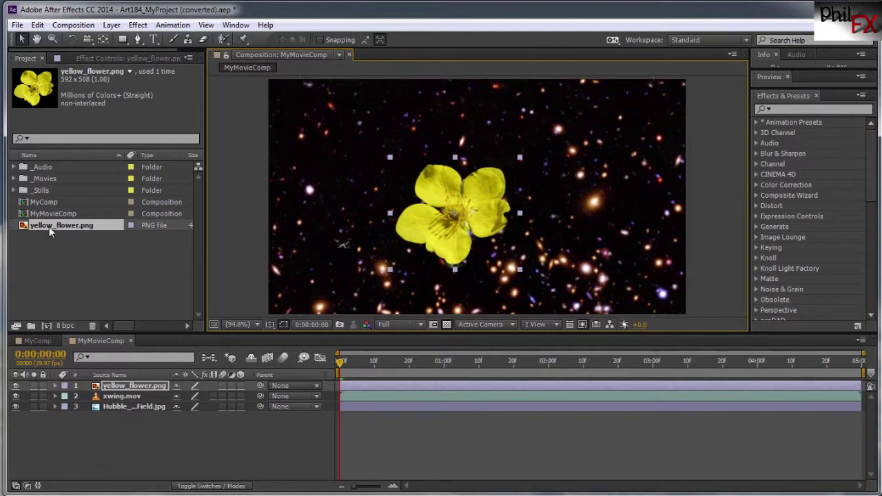
# Step: Delete the yellow_flower.png layer, import yellow_flower2.png, and place it as the top comp layer
pyautogui.press('Delete')
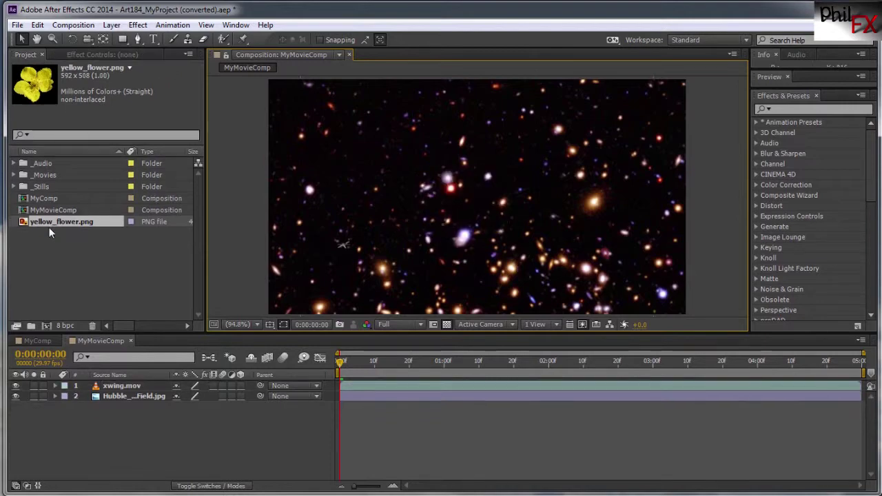
pyautogui.click(73, 281)
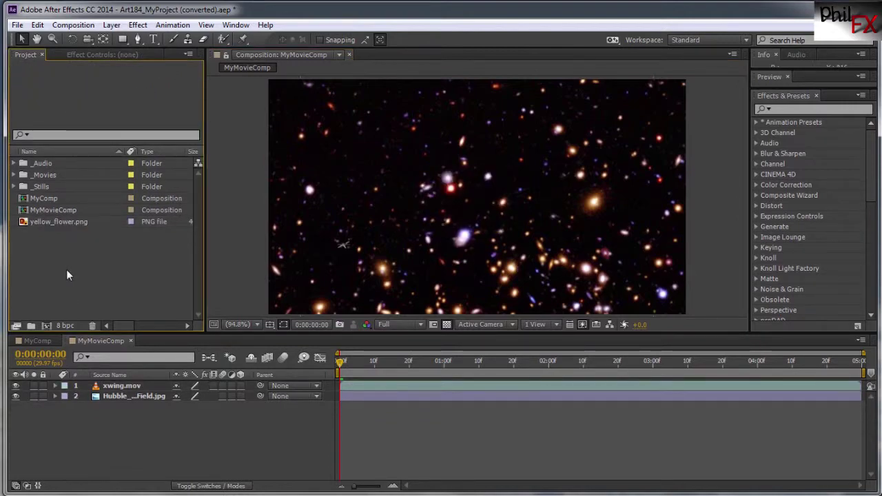
pyautogui.doubleClick(66, 270)
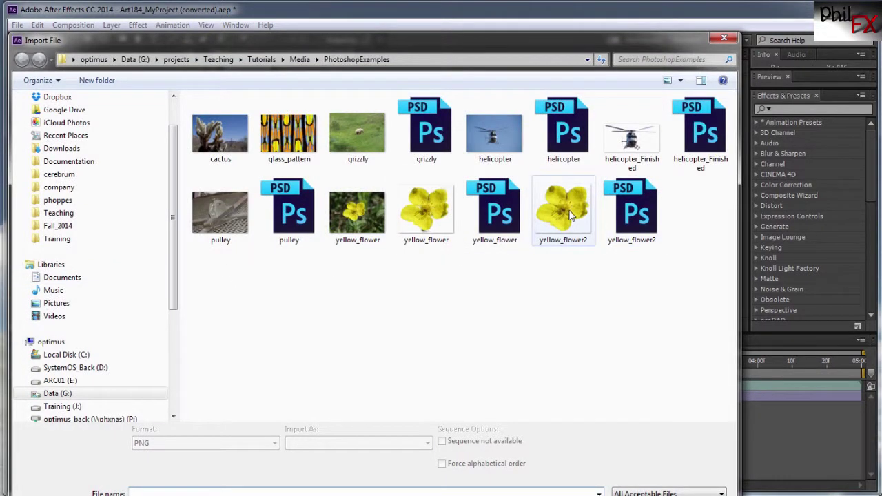
pyautogui.click(570, 217)
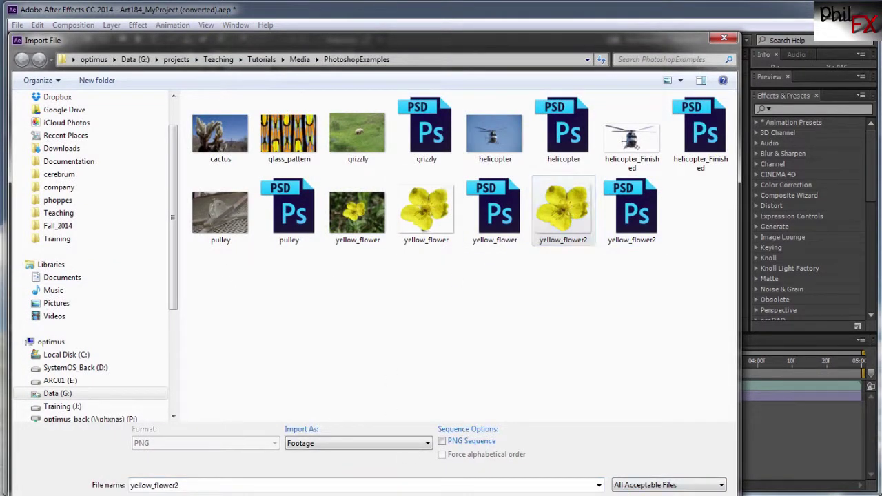
pyautogui.doubleClick(563, 210)
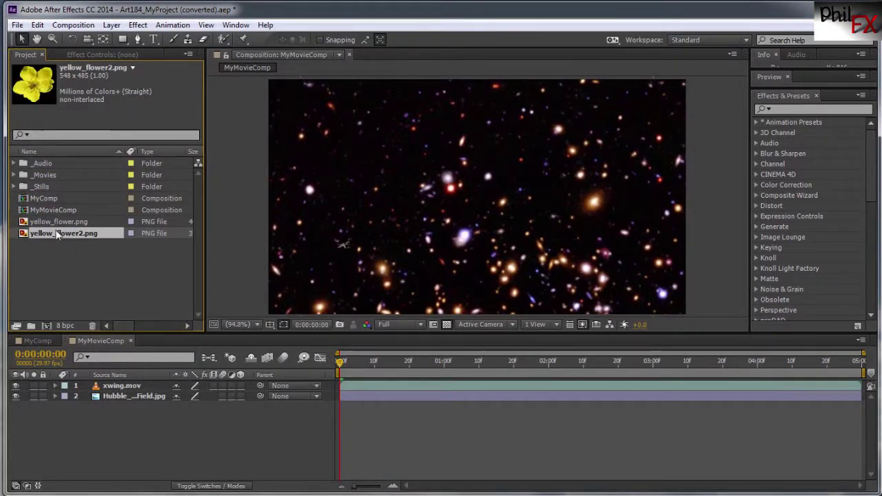
pyautogui.moveTo(65, 235); pyautogui.dragTo(89, 381)
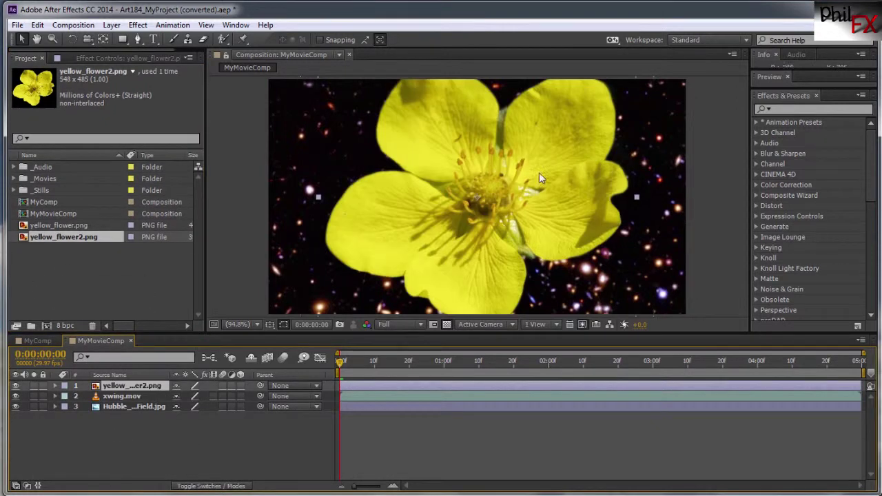
# Step: Scale the yellow_flower2.png layer to 36% and move it to 365.3, 197.2
pyautogui.click(56, 386)
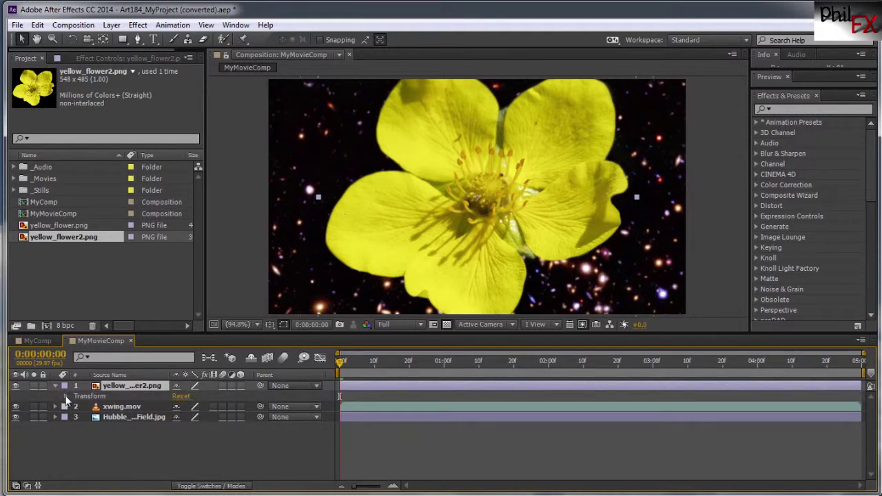
pyautogui.click(66, 397)
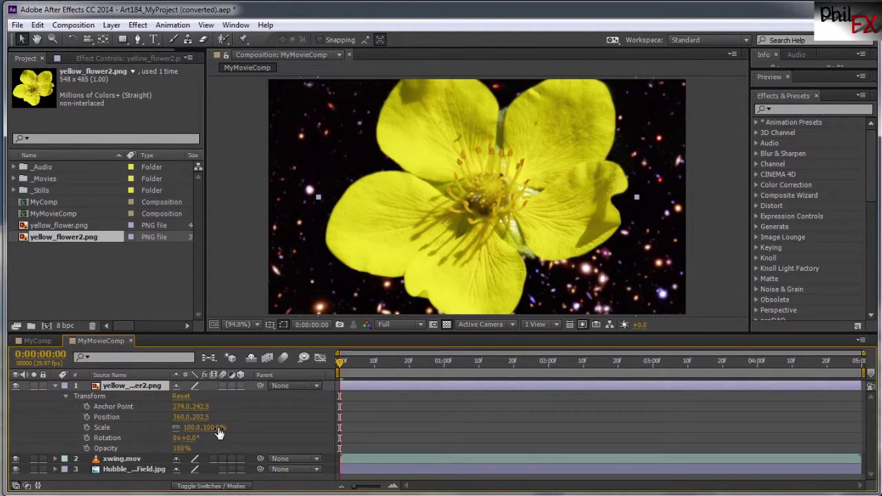
pyautogui.moveTo(214, 429); pyautogui.dragTo(174, 427)
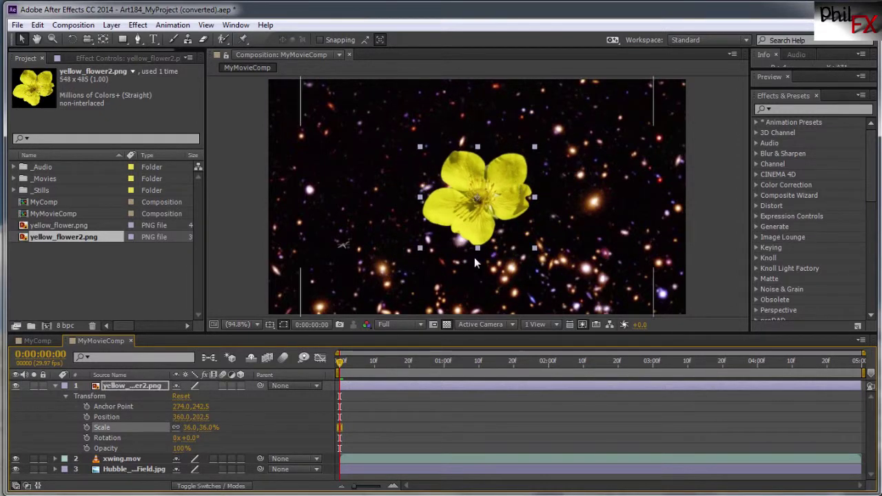
pyautogui.press("'")
pyautogui.moveTo(479, 220); pyautogui.dragTo(458, 191)
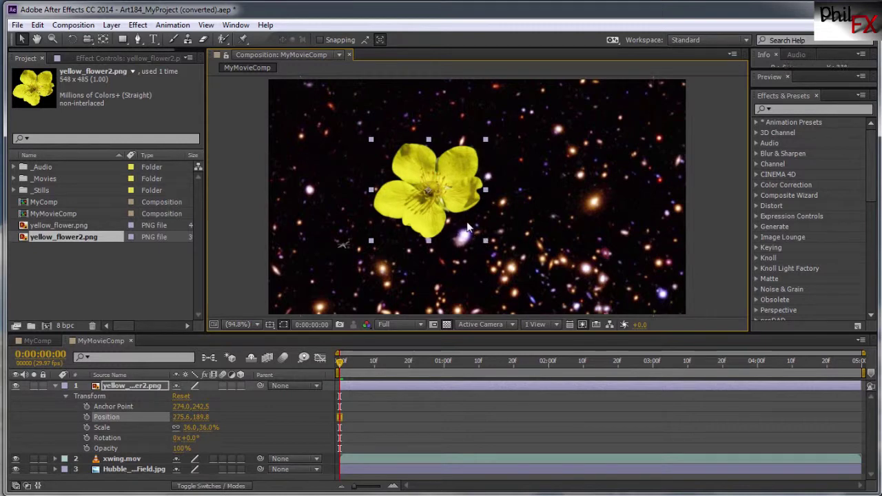
pyautogui.press("'")
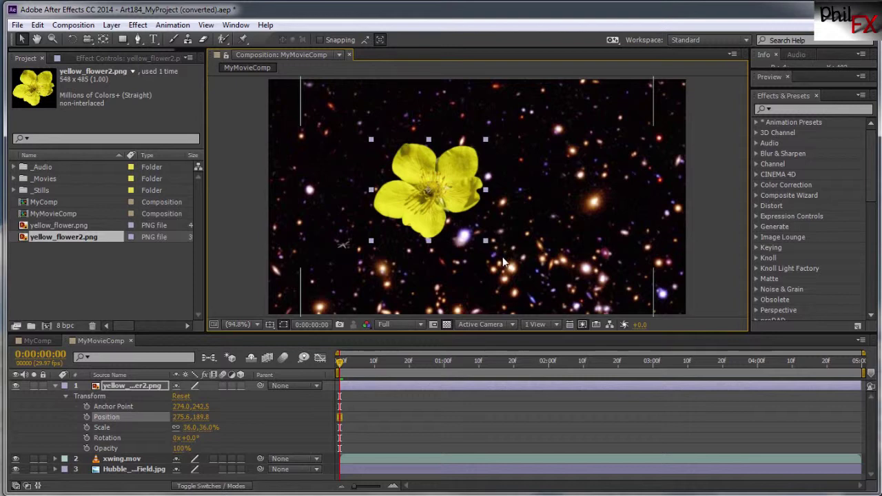
pyautogui.press("'")
pyautogui.moveTo(461, 184); pyautogui.dragTo(500, 190)
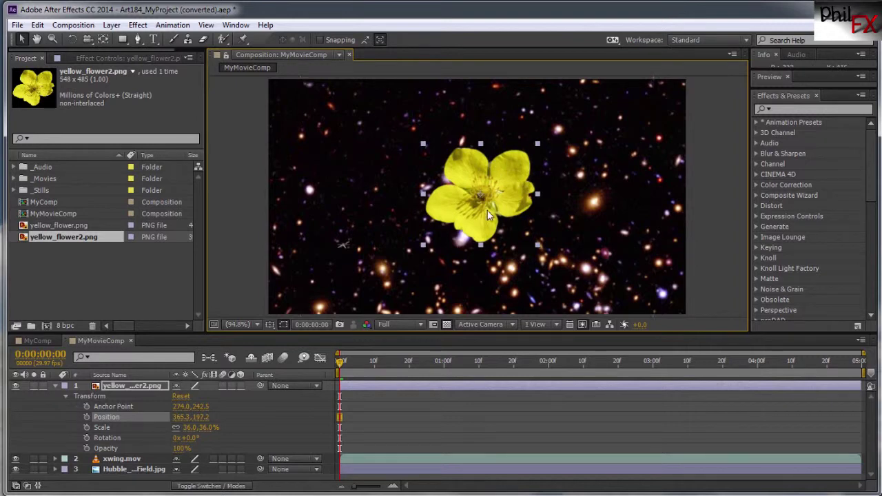